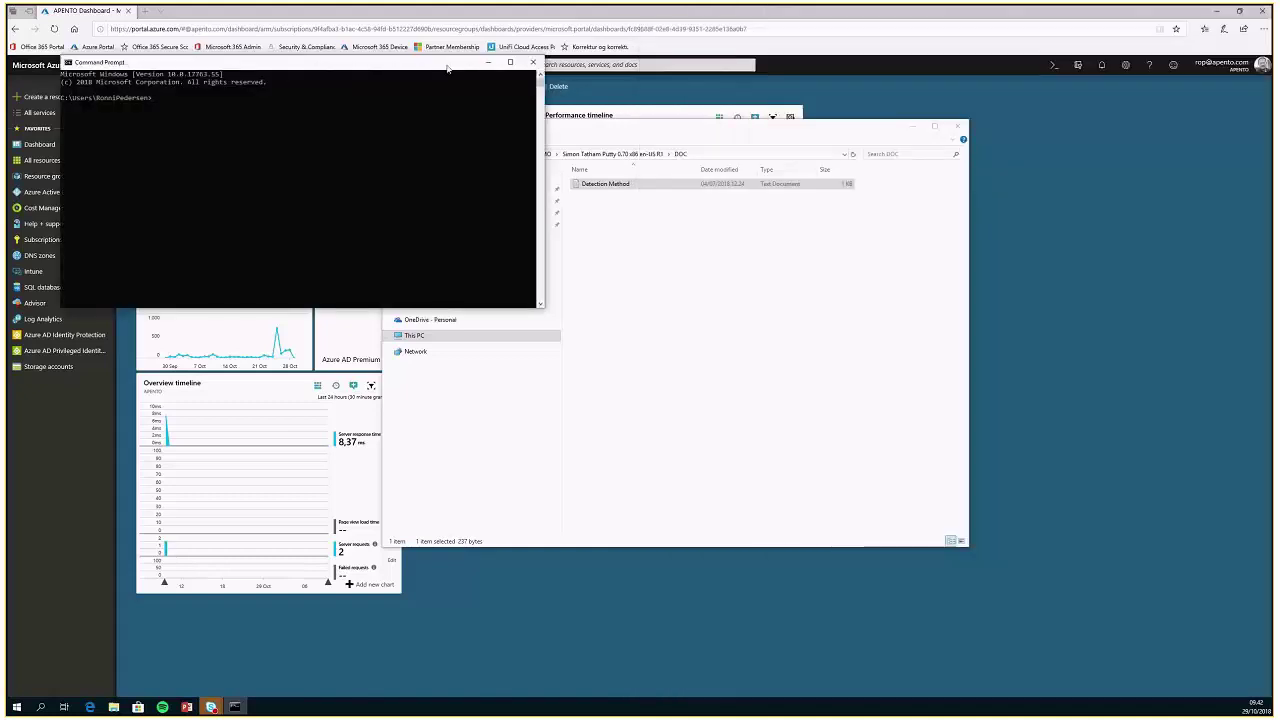
Step: Change the Command Prompt's working directory to C:\DEMO and list the folder's contents
left_click_drag(493, 112, 940, 241)
type("cde")
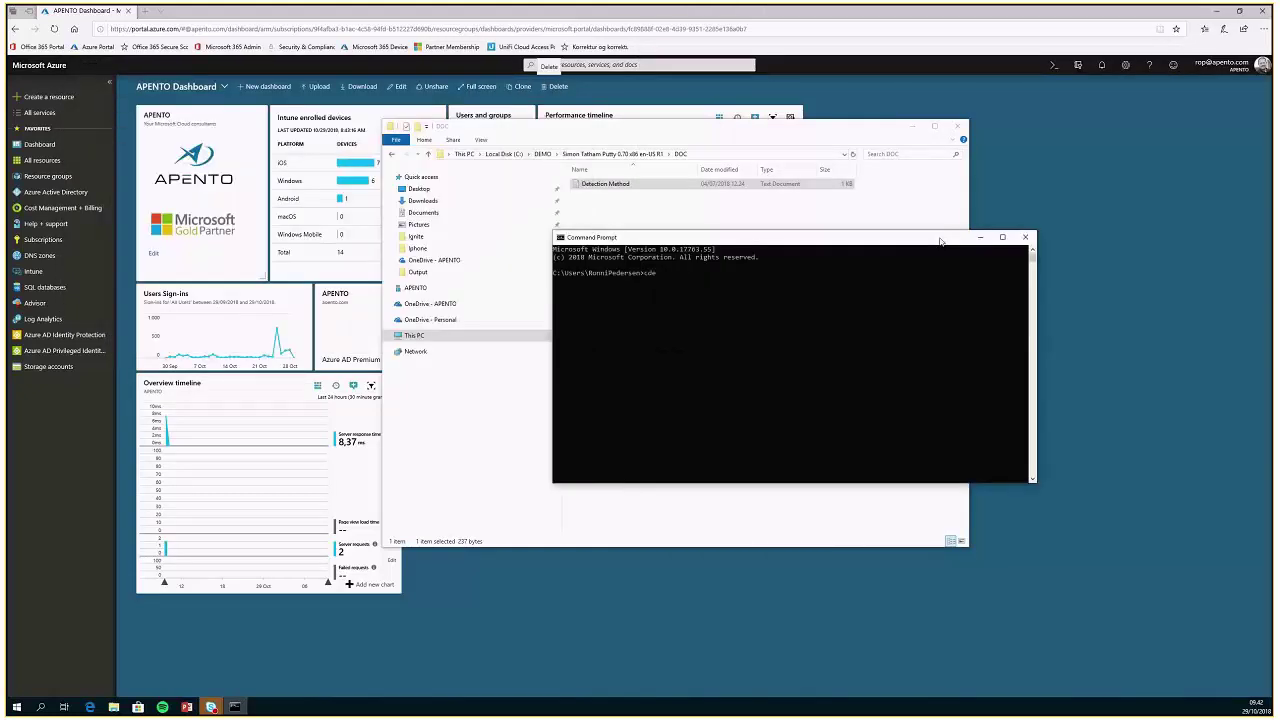
type("\\")
key("Return")
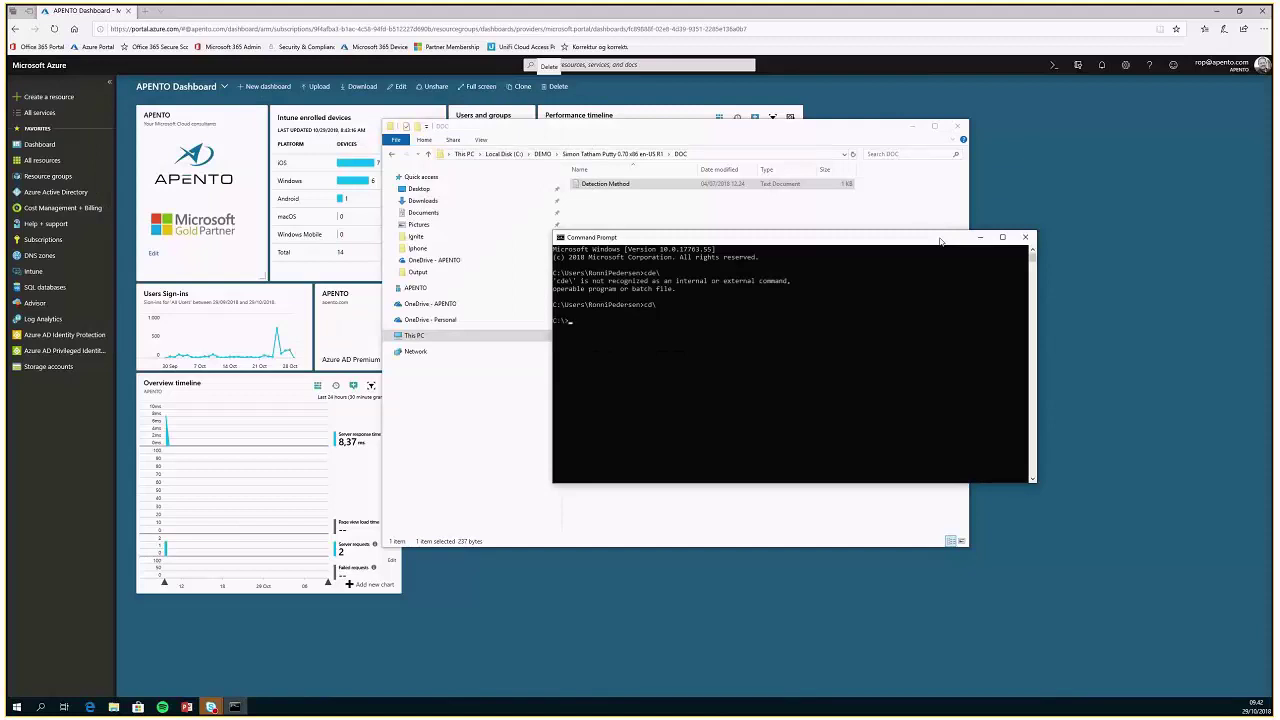
type("cd DEMO")
key("Return")
type("dir")
key("Return")
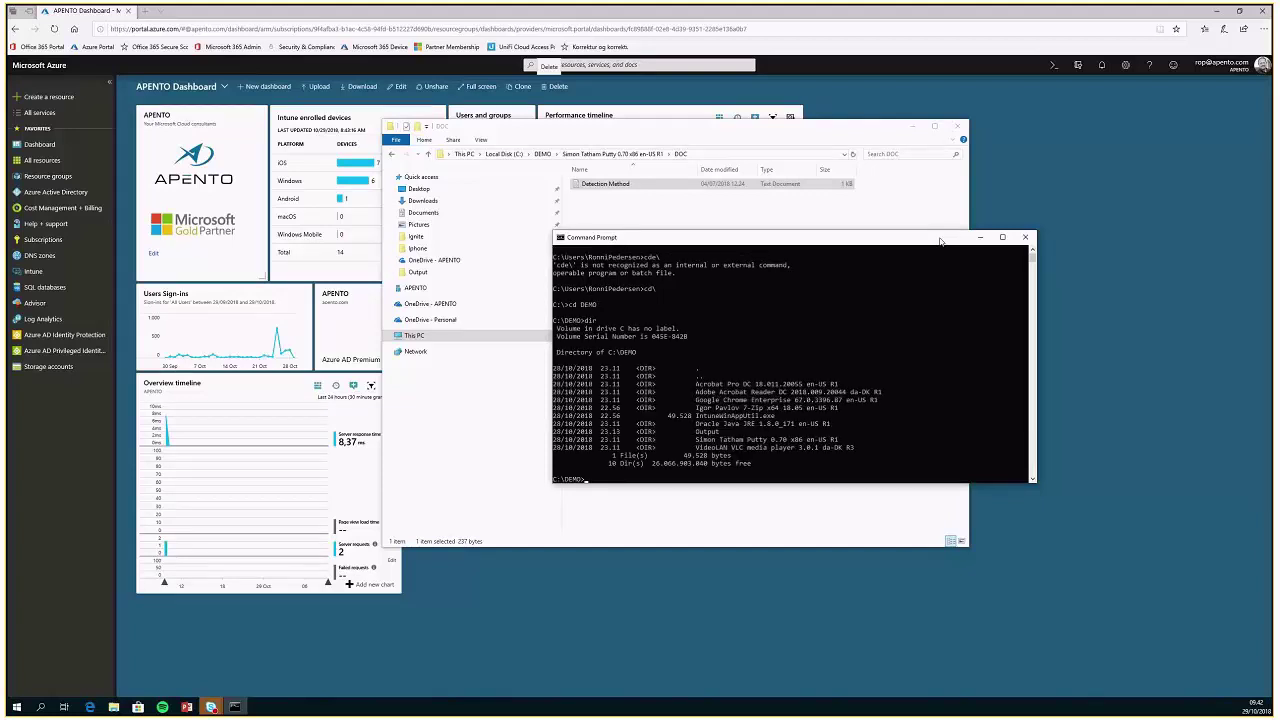
Step: Run IntuneWinAppUtil.exe from the C:\DEMO folder
type("In")
key("Tab")
key("Return")
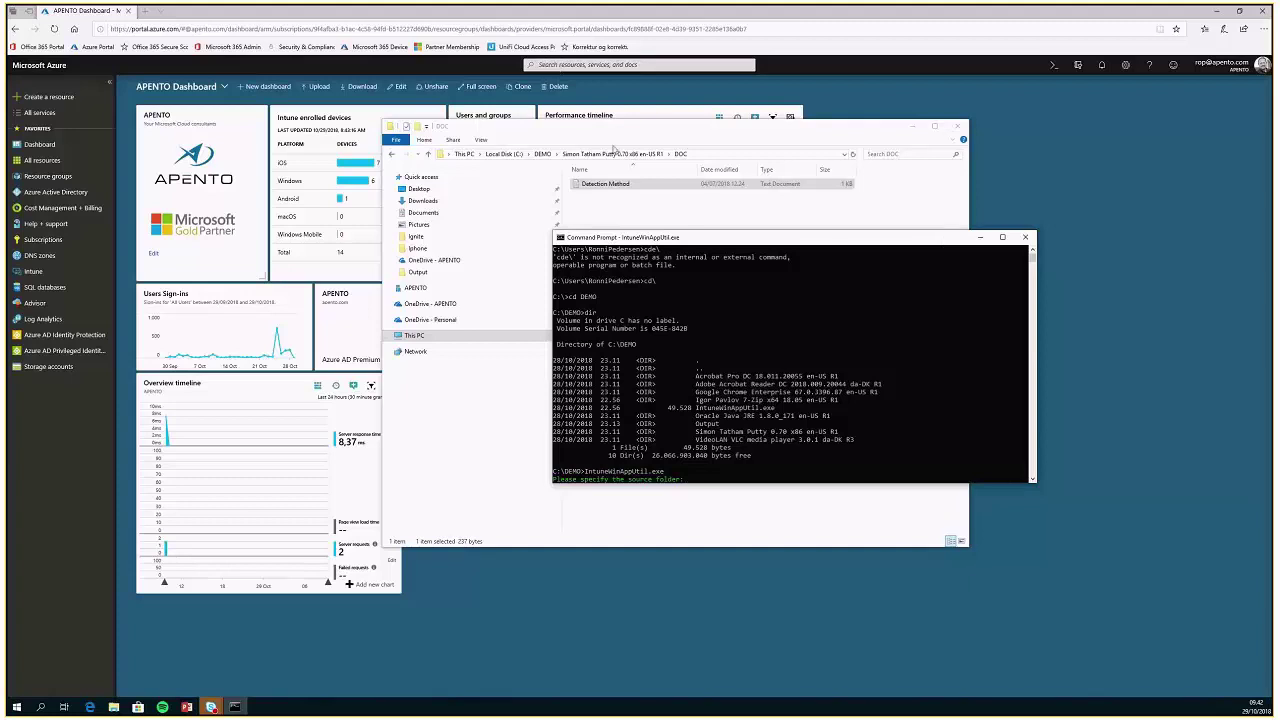
Step: Specify the DT-PSApp folder of the Putty 0.70 x86 en-US R1 package as the source folder, copying its path from File Explorer
left_click(611, 155)
double_click(600, 194)
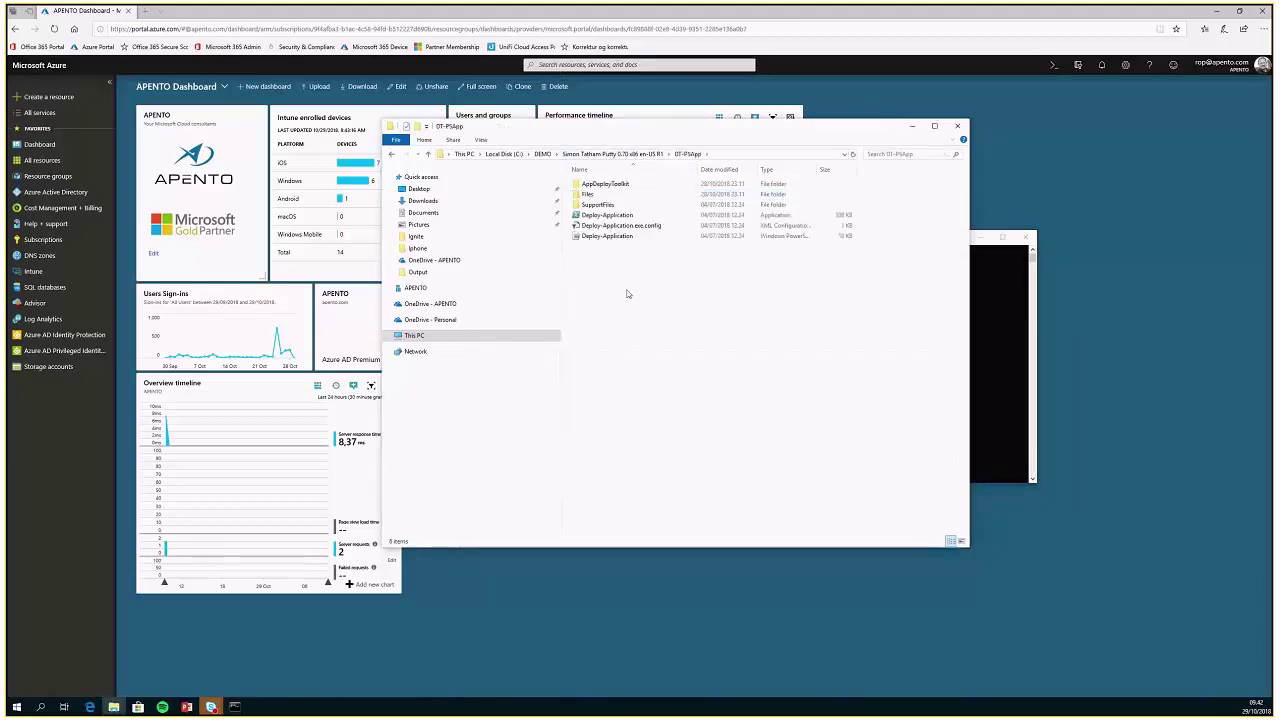
left_click(704, 153)
key("ctrl+c")
right_click(570, 153)
left_click(630, 185)
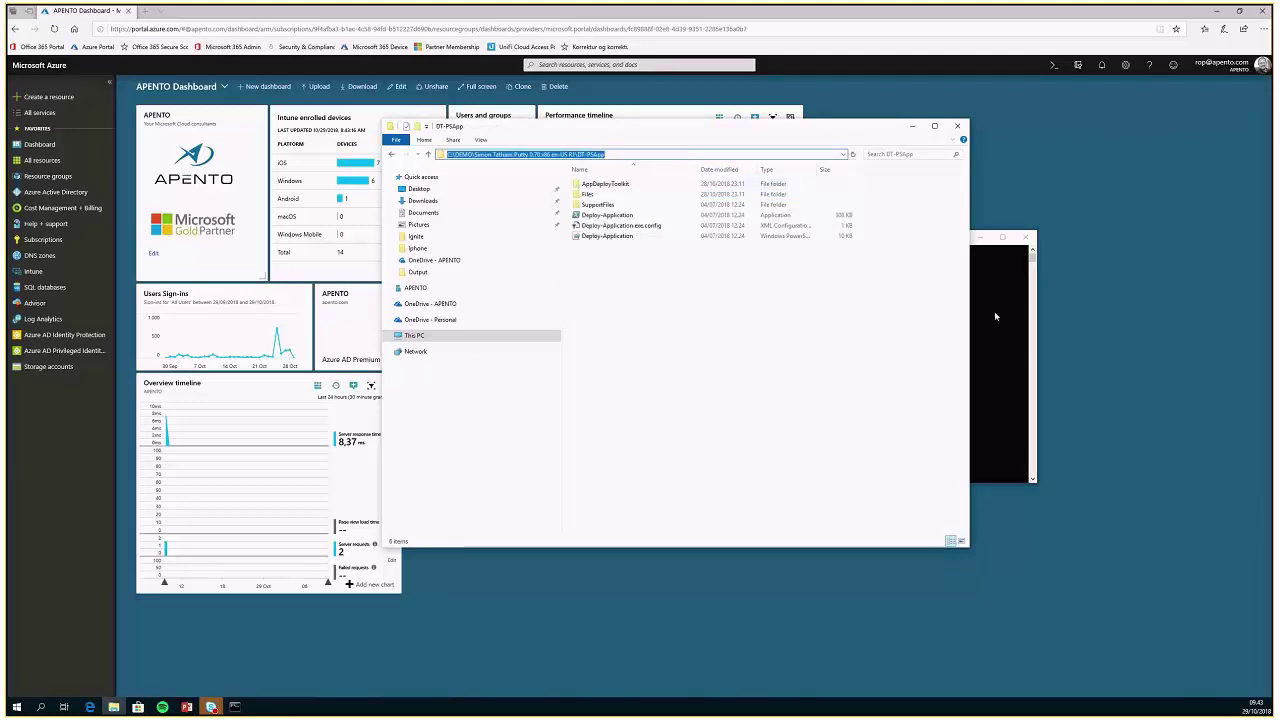
right_click(994, 311)
key("Return")
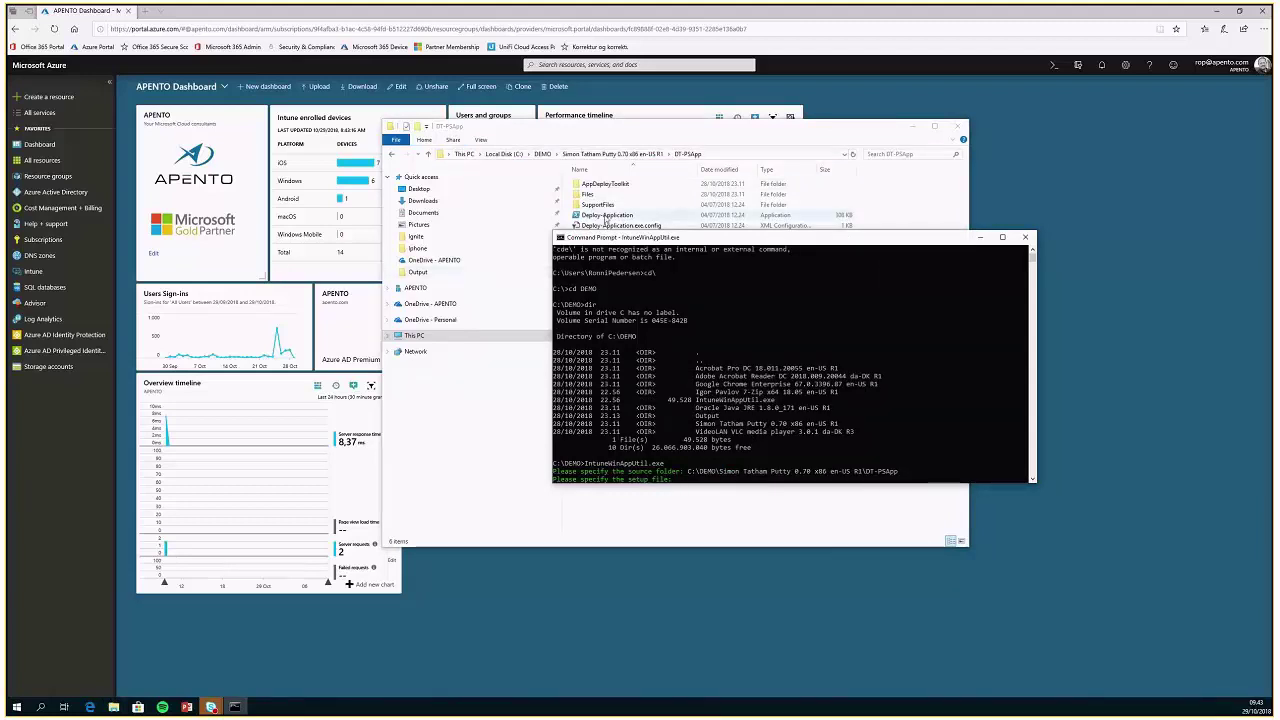
Step: Specify Deploy-Application.exe as the setup file, copying the base name from the DT-PSApp folder
left_click(630, 215)
left_click(630, 215)
key("ctrl+c")
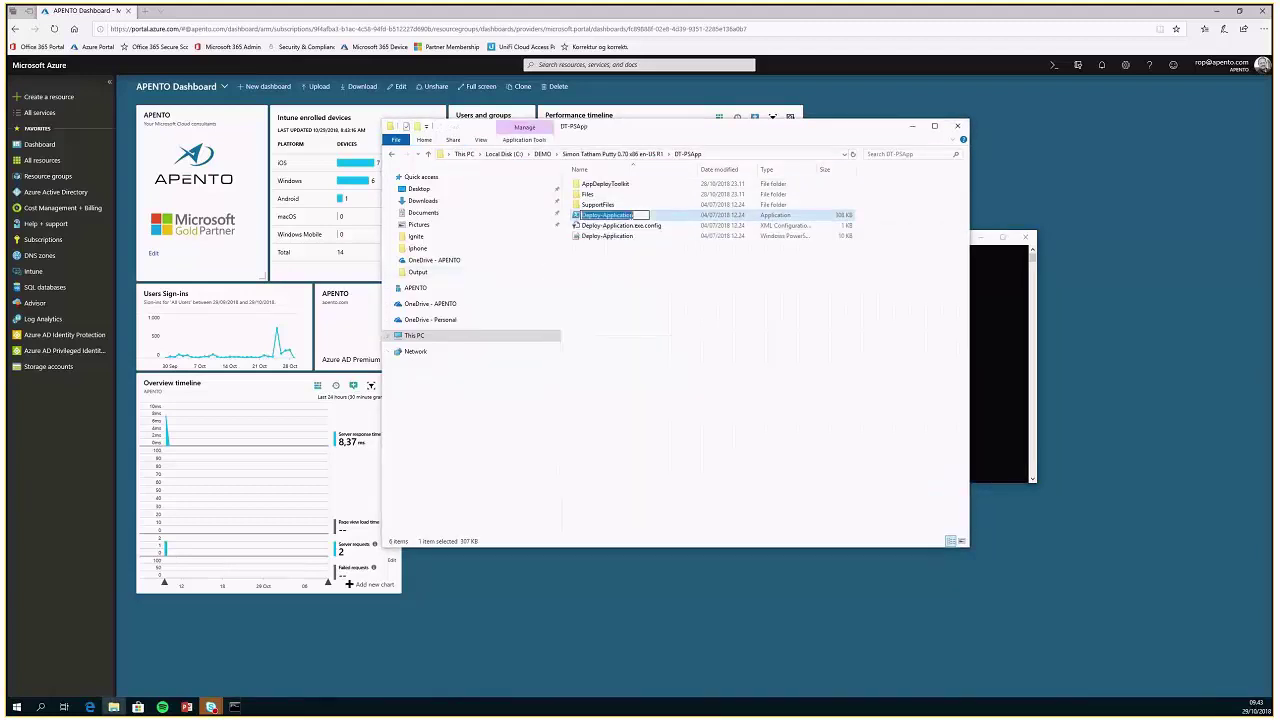
right_click(628, 214)
left_click(650, 250)
left_click(996, 349)
right_click(731, 484)
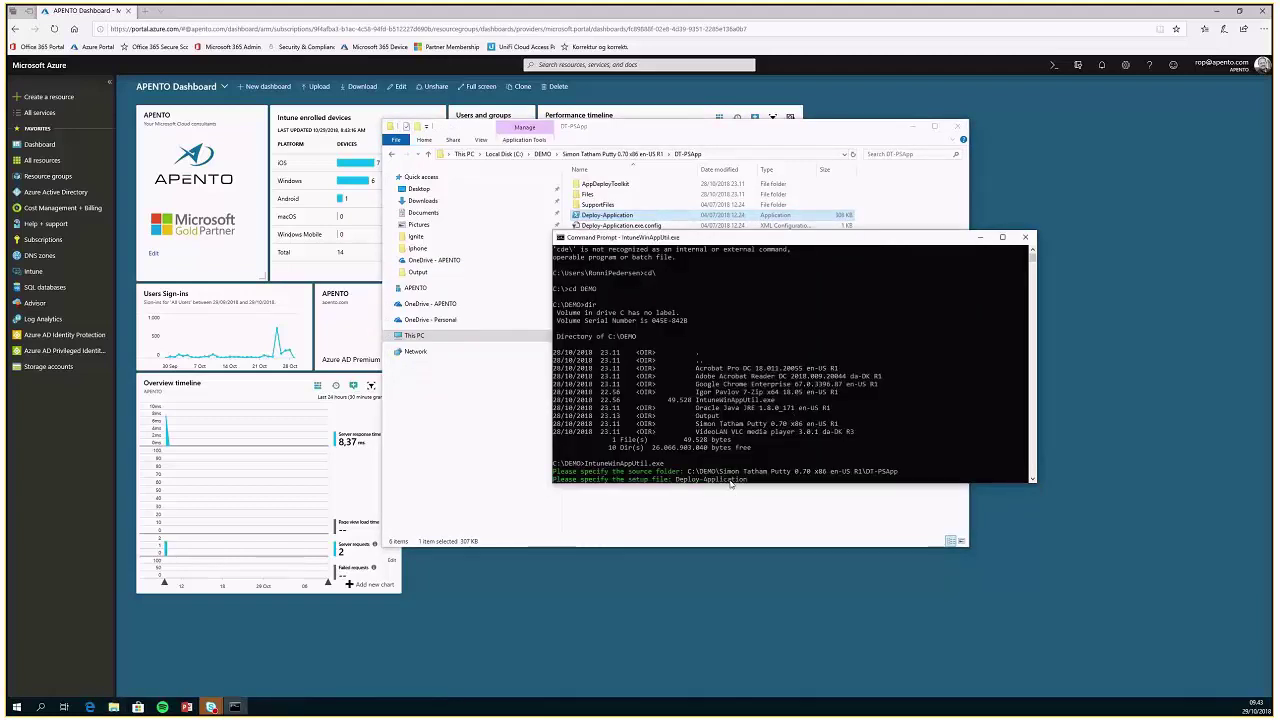
type(".exe")
key("Return")
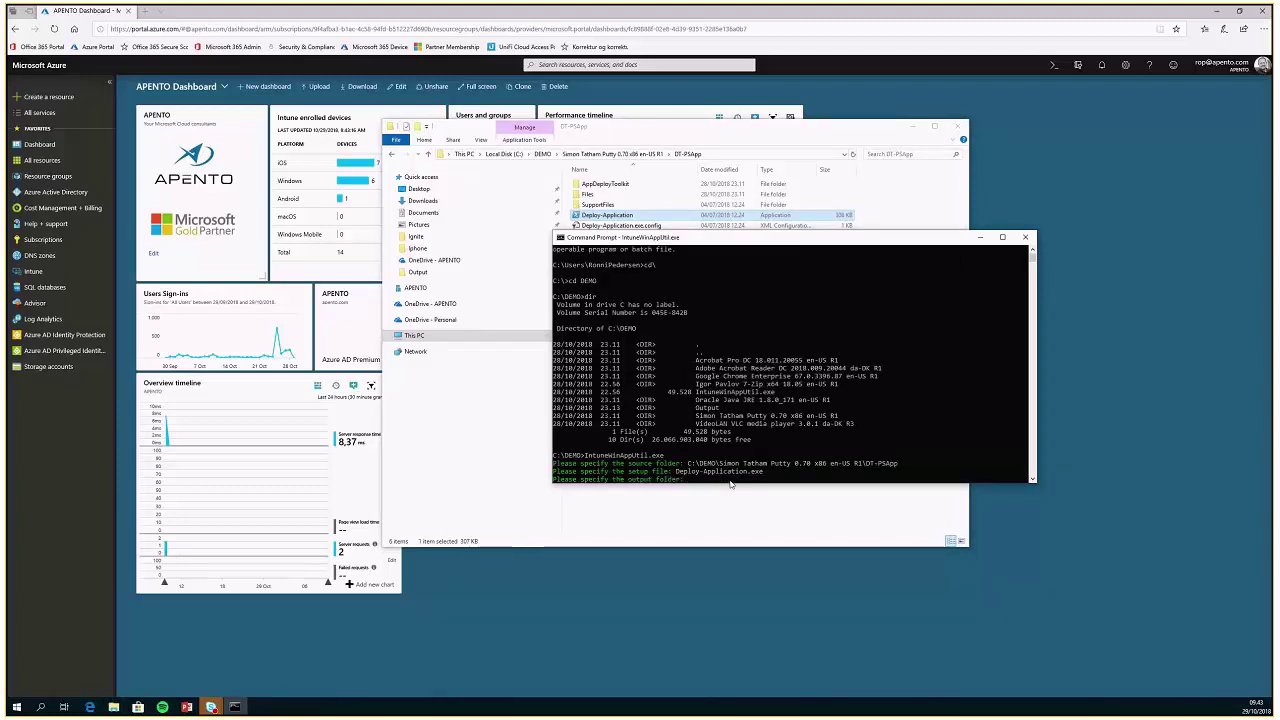
Step: Delete the existing Deploy-Application.intunewin file from the C:\DEMO\Output folder
left_click(640, 194)
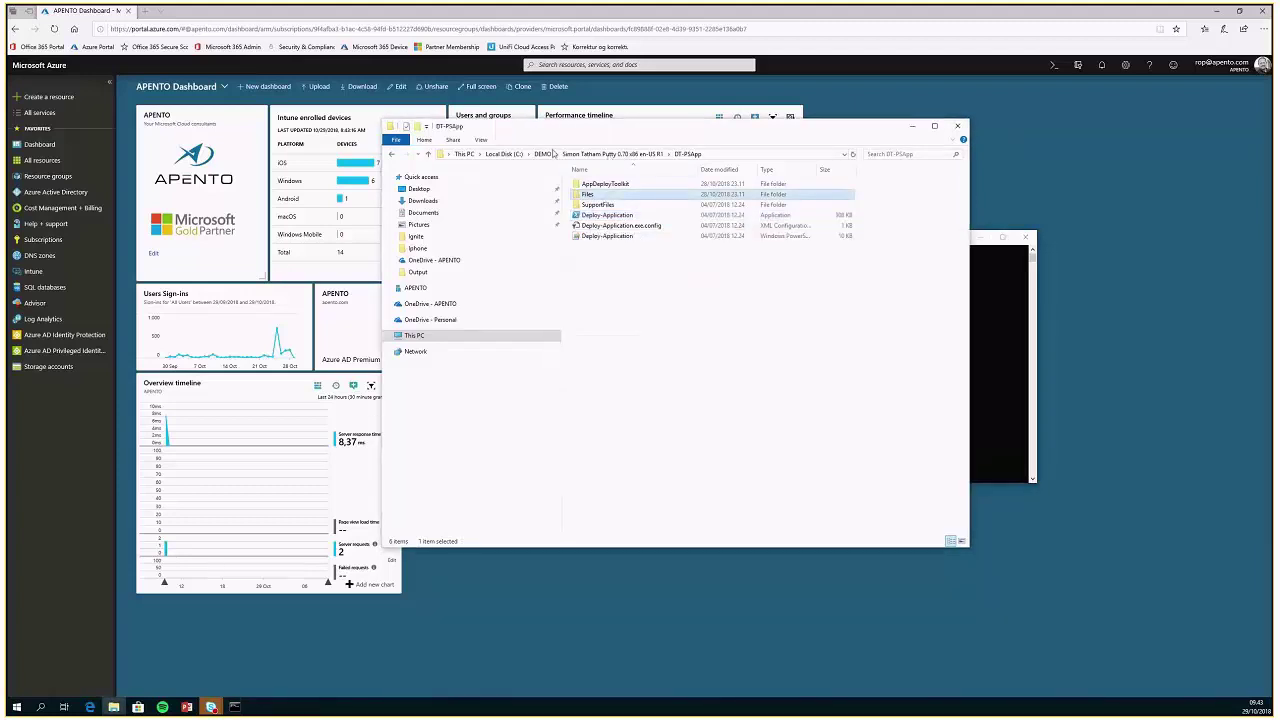
left_click(546, 153)
double_click(607, 237)
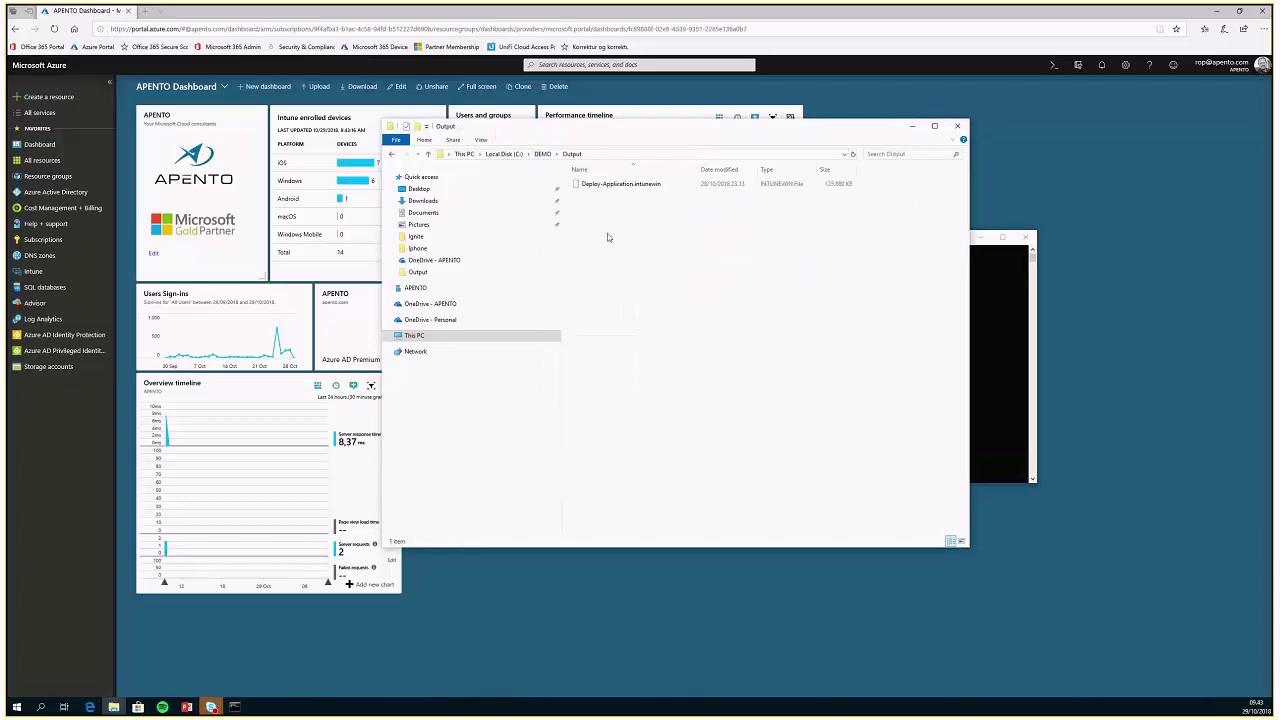
left_click(635, 185)
key("Delete")
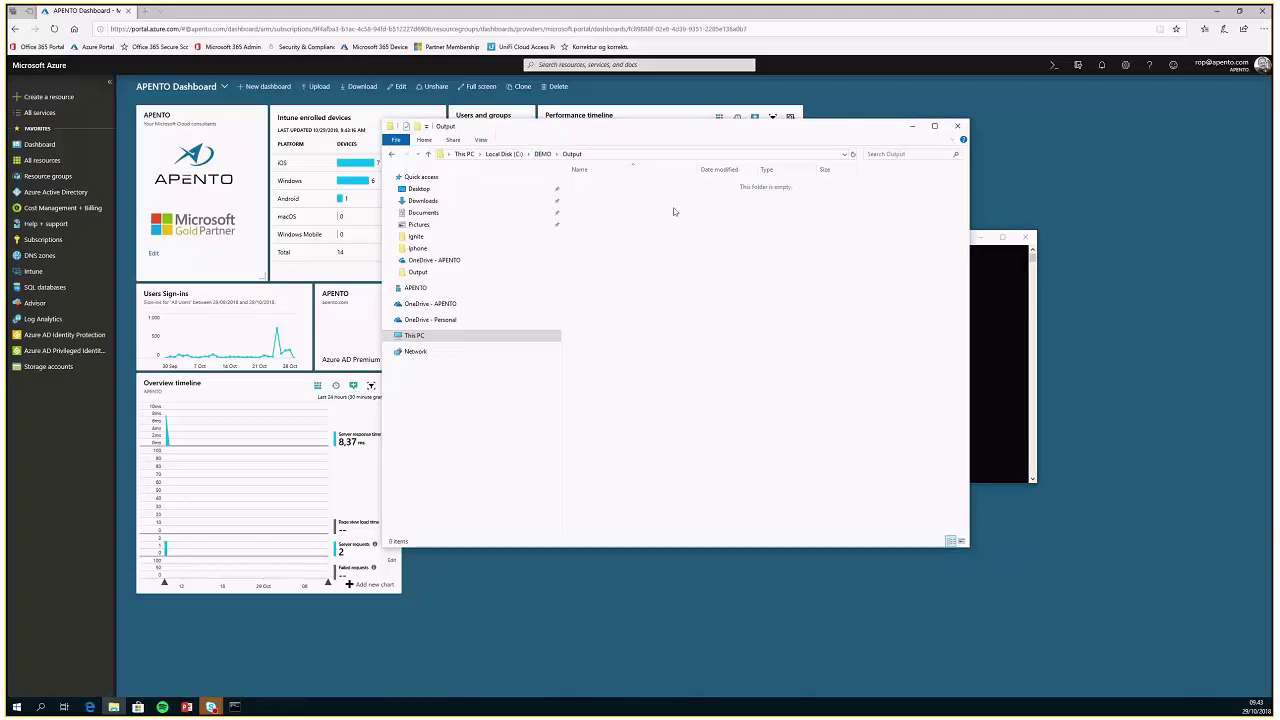
Step: Specify C:\DEMO\Output as the output folder by copying its path, and start generating the package
left_click(640, 154)
key("ctrl+c")
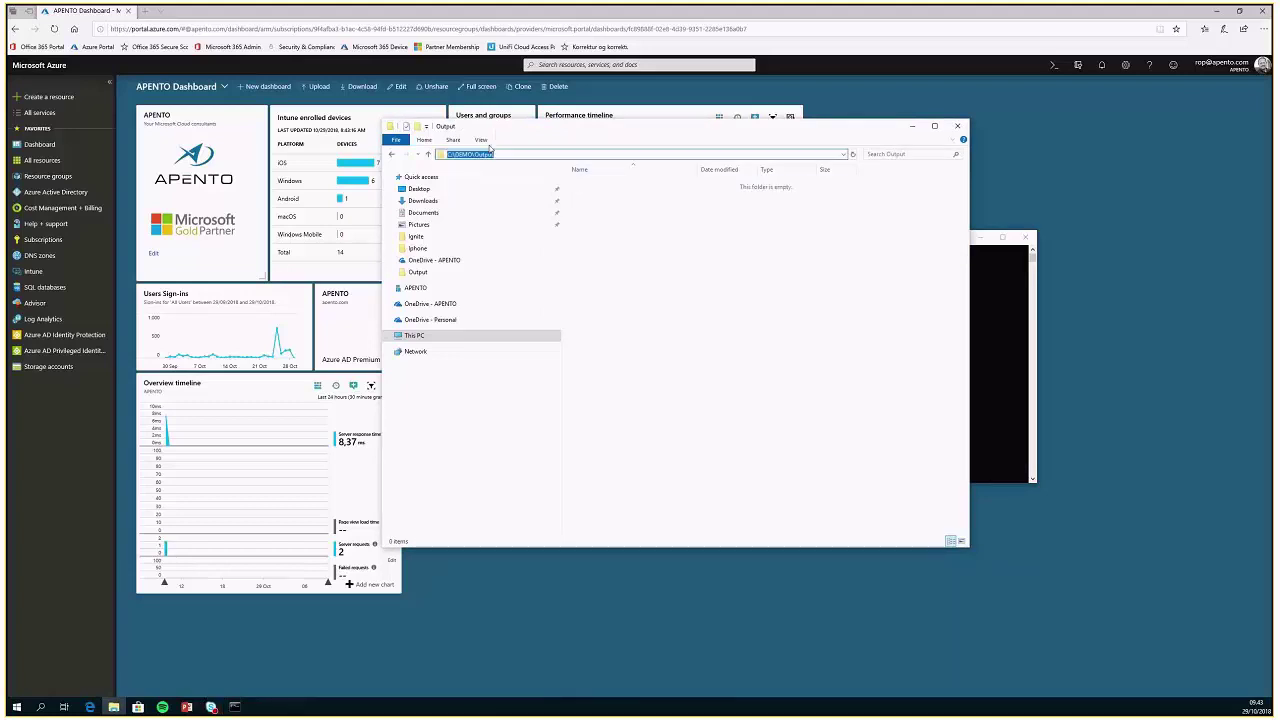
right_click(480, 155)
left_click(520, 189)
key("alt+F4")
right_click(727, 489)
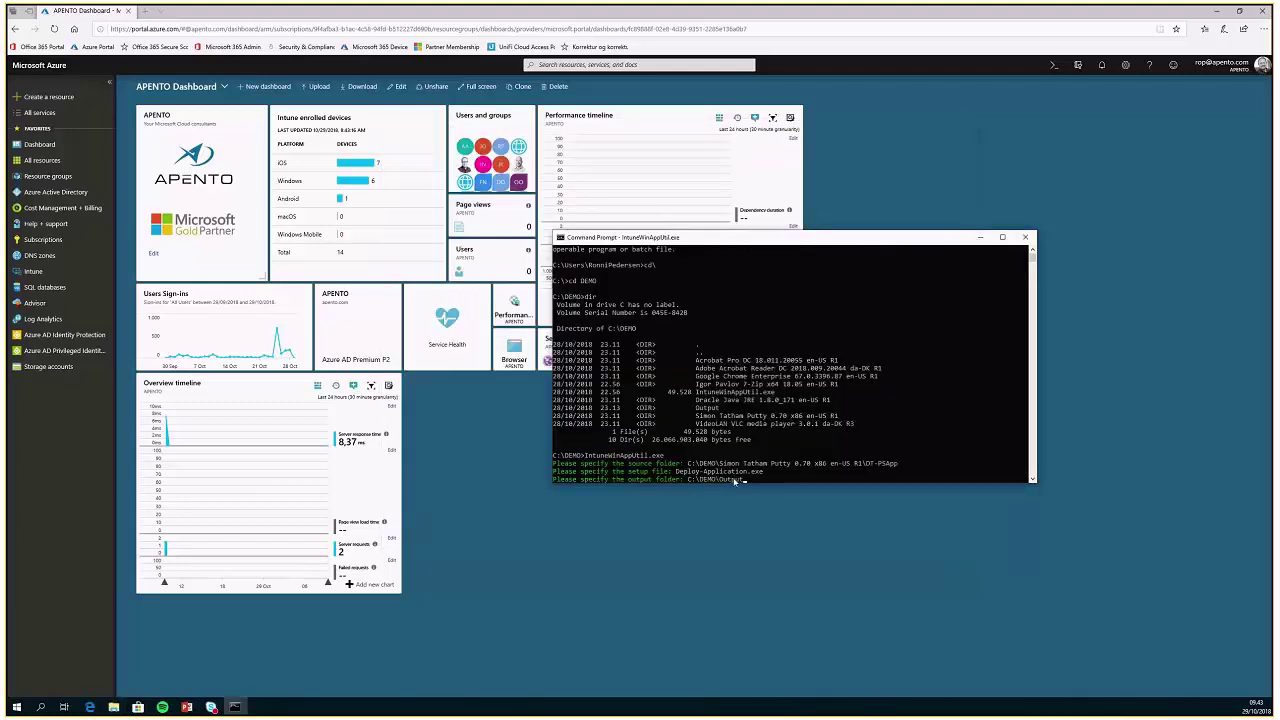
key("Return")
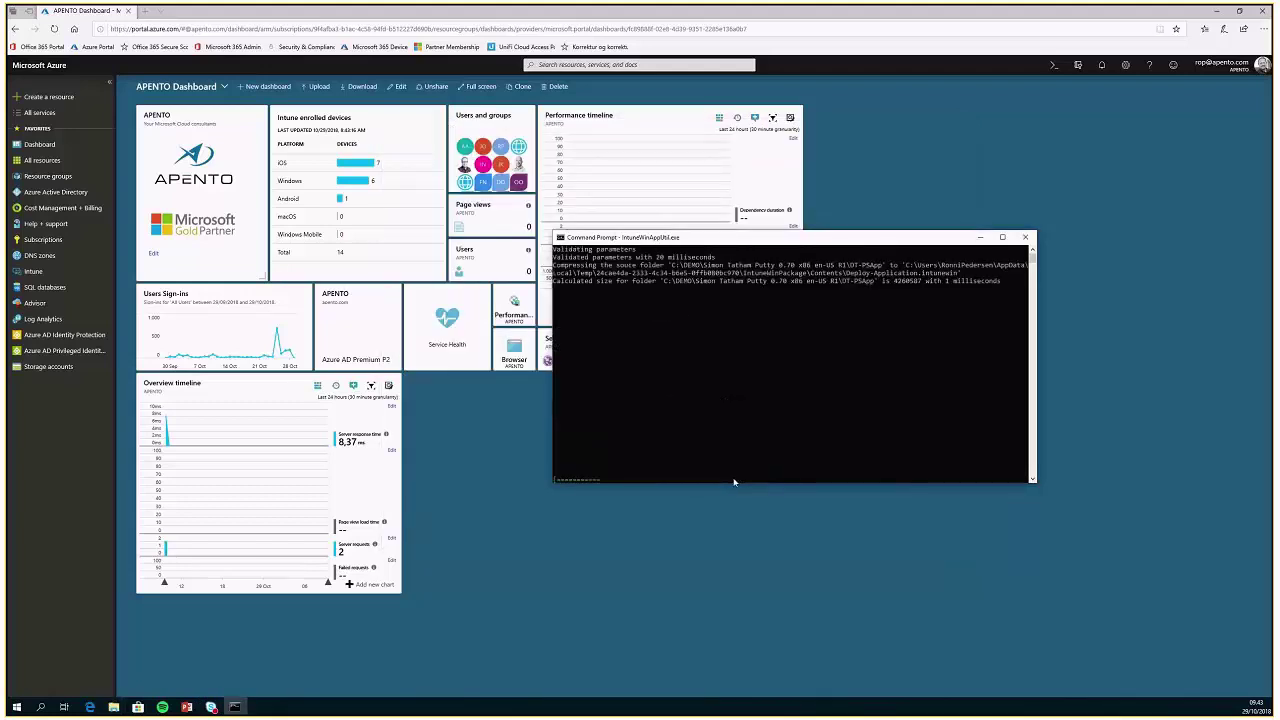
Step: Check the Output folder for the generated package in File Explorer, moving the Explorer and Command Prompt windows apart
left_click(130, 698)
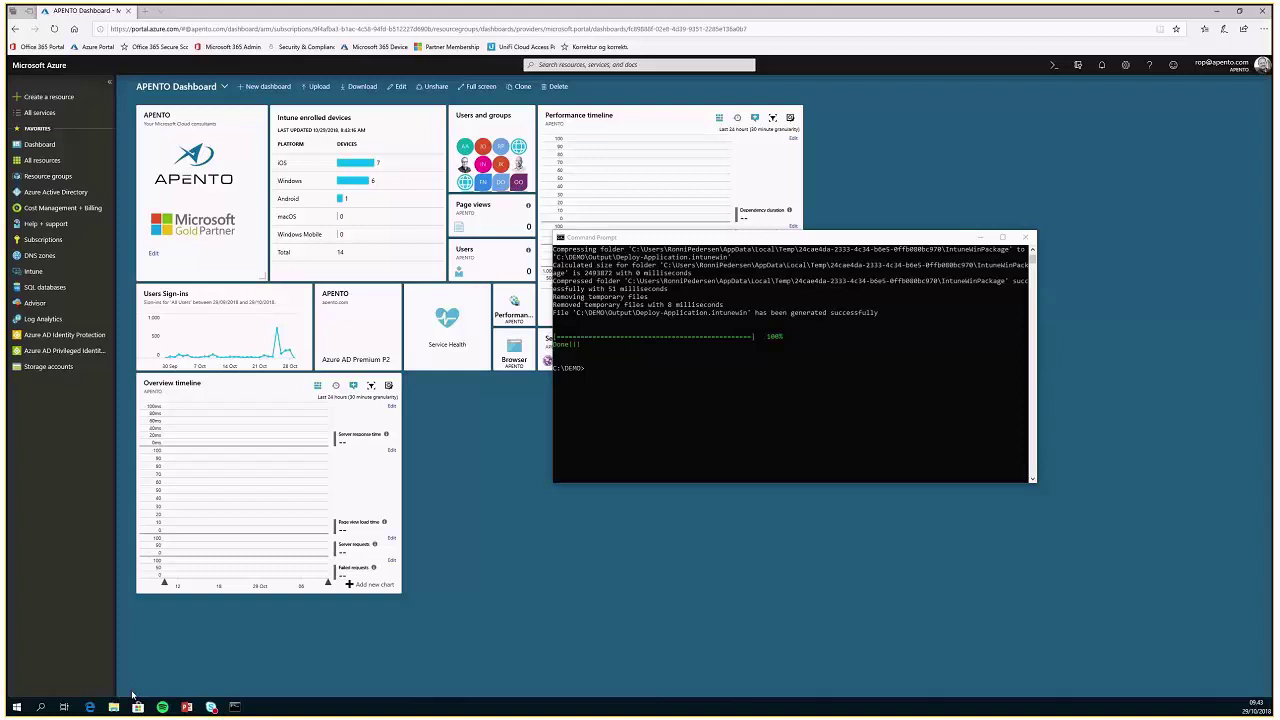
left_click(114, 707)
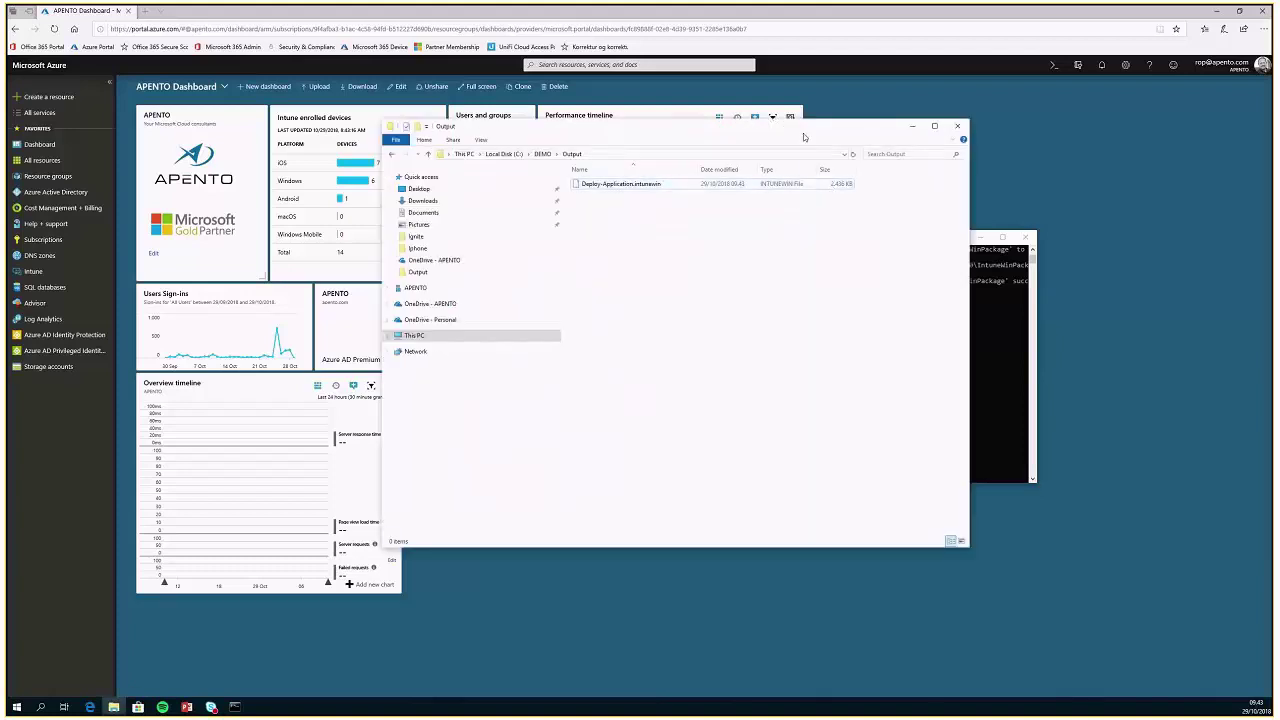
left_click_drag(803, 137, 703, 306)
left_click_drag(680, 237, 786, 154)
left_click(561, 307)
left_click_drag(561, 307, 561, 242)
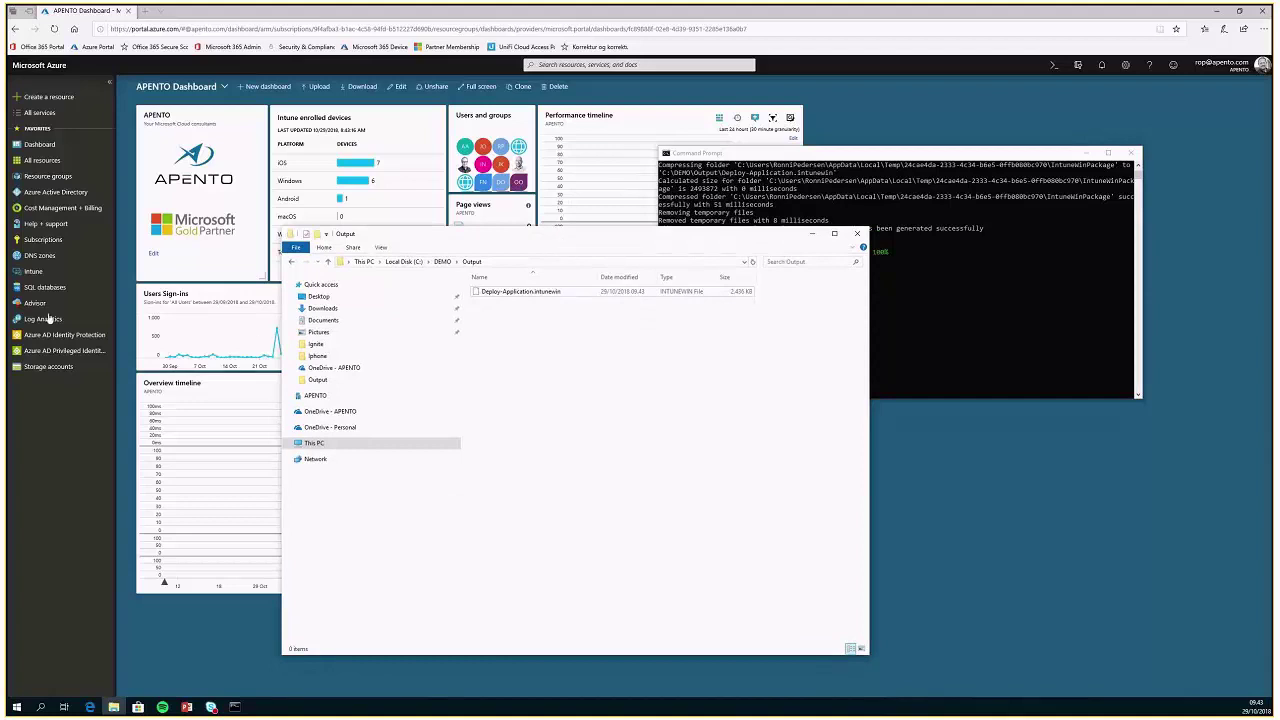
Step: Switch to the Azure portal and open the list of client apps in Microsoft Intune
left_click(36, 272)
left_click(36, 272)
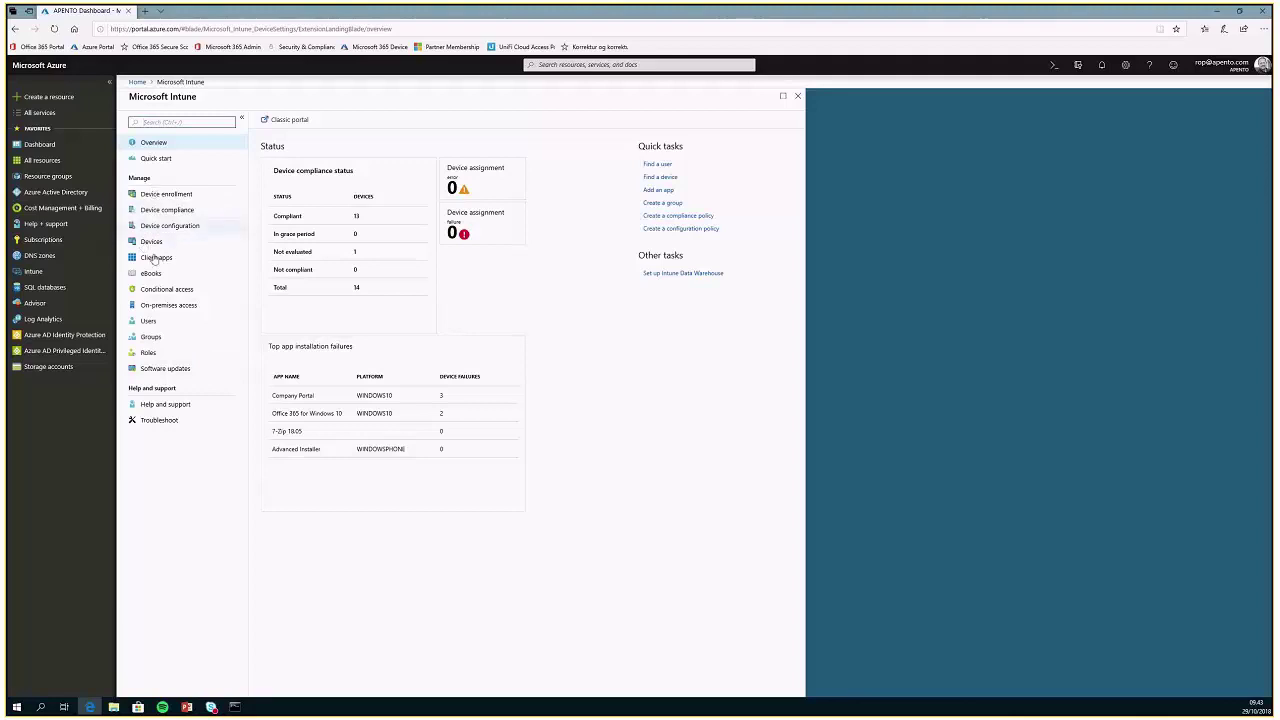
left_click(157, 260)
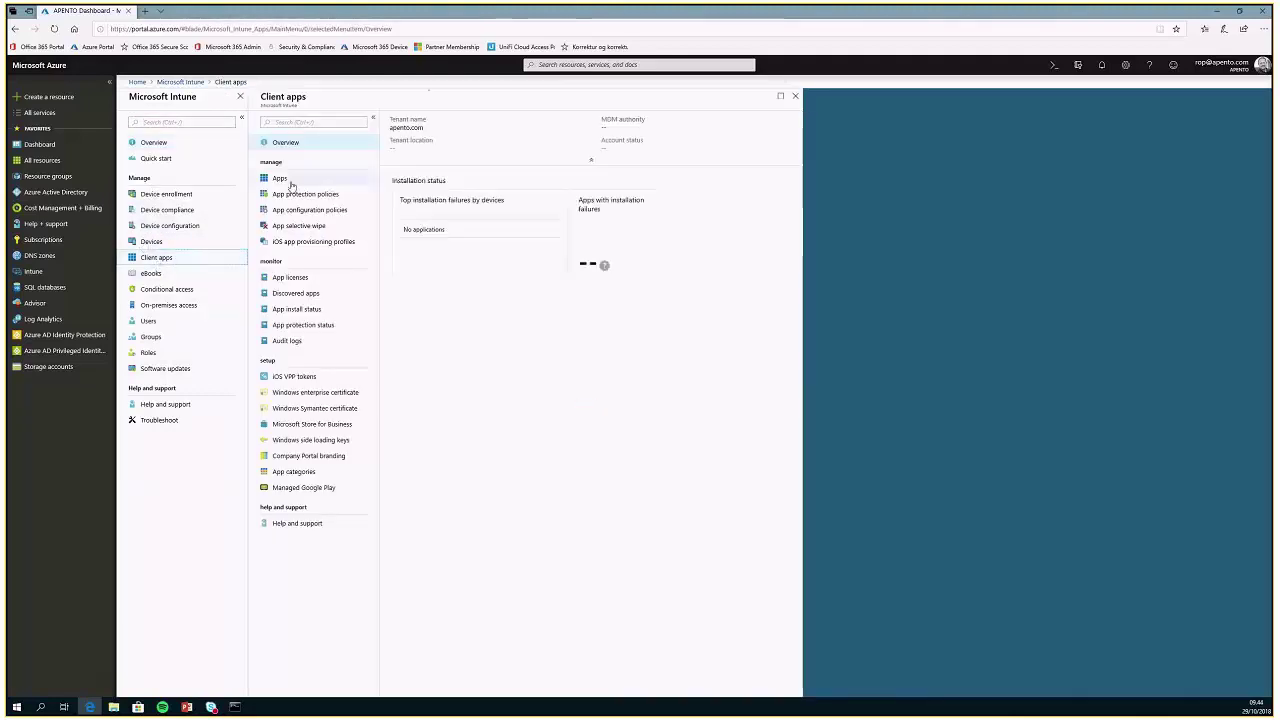
left_click(289, 181)
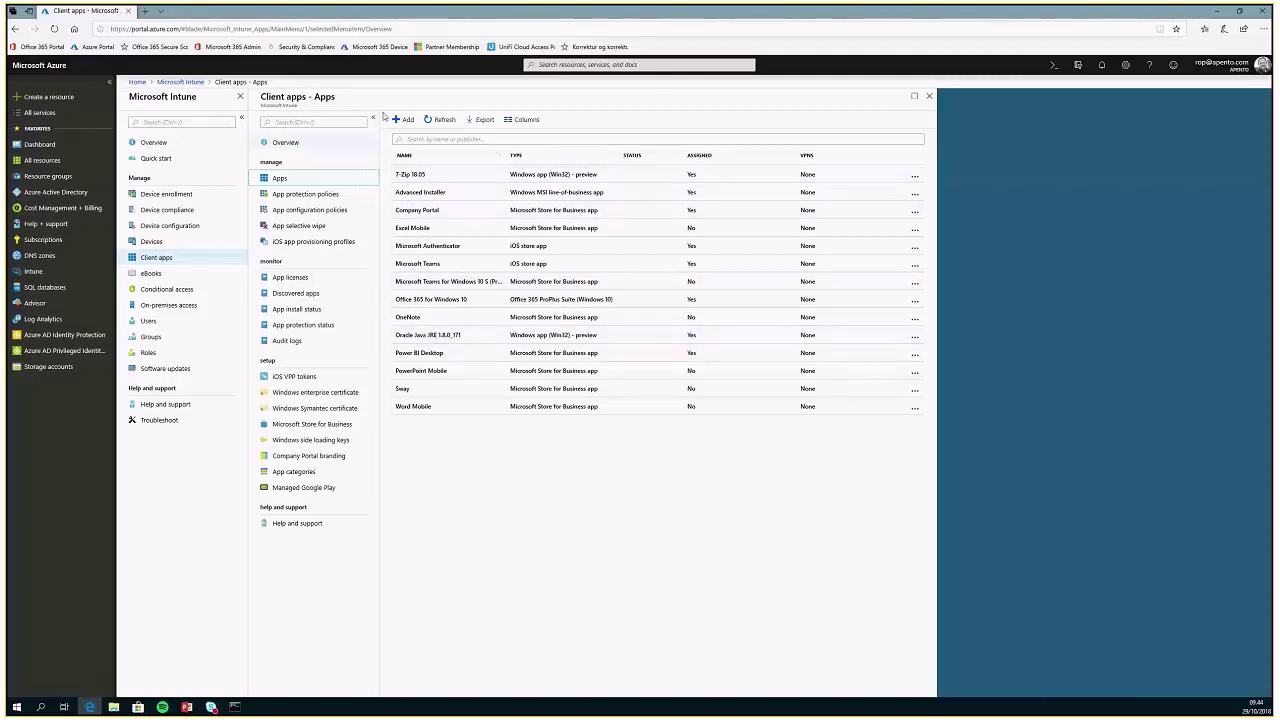
Step: Start adding a new app and set its app type to Windows app (Win32) - preview
left_click(403, 119)
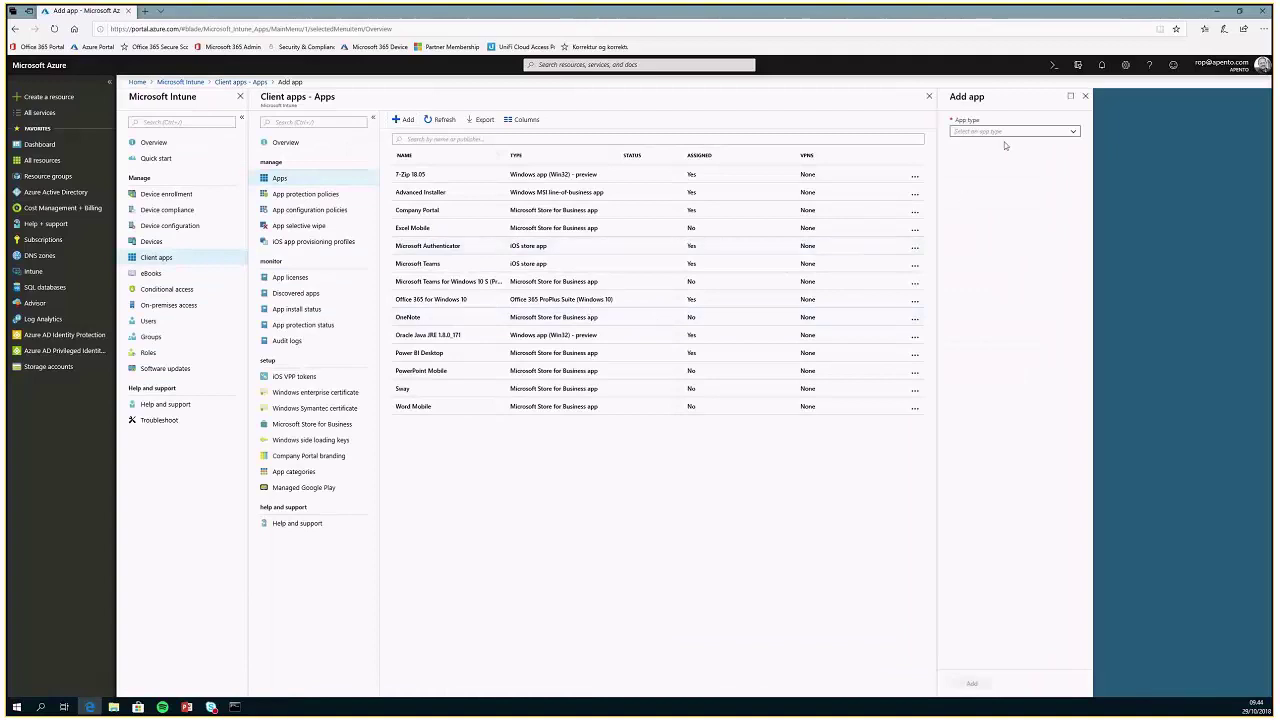
left_click(1007, 131)
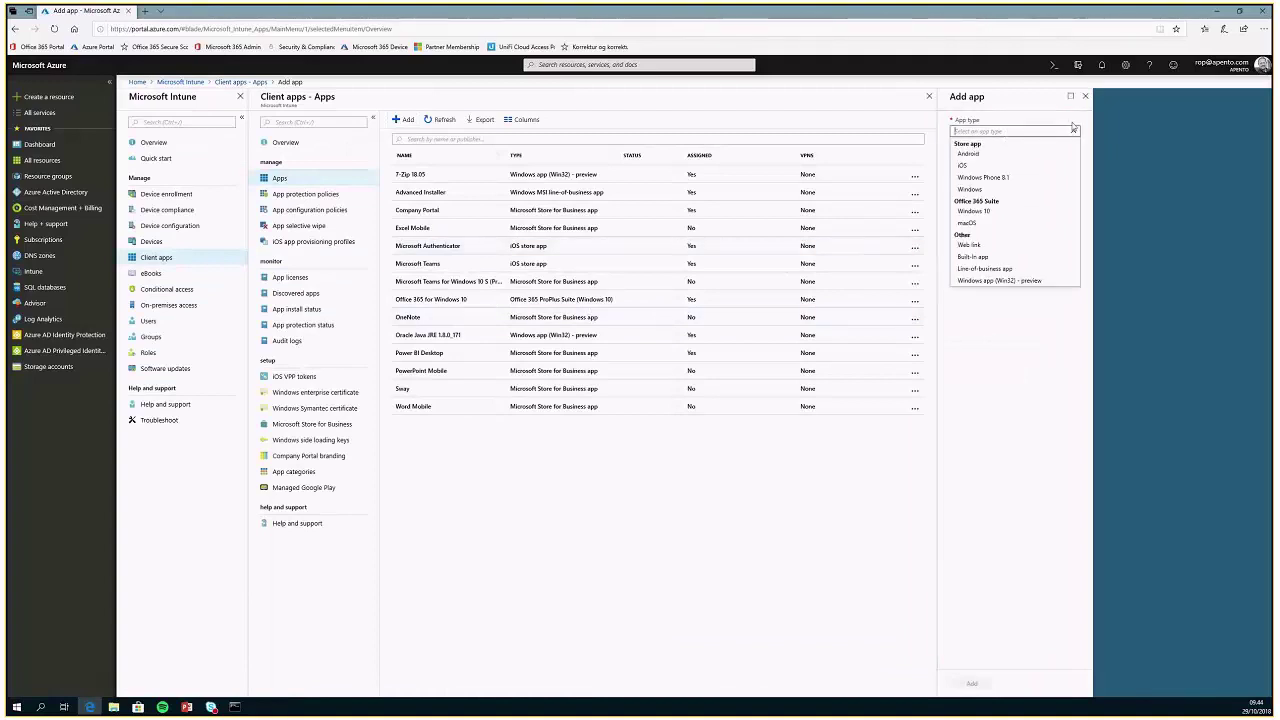
left_click(1029, 282)
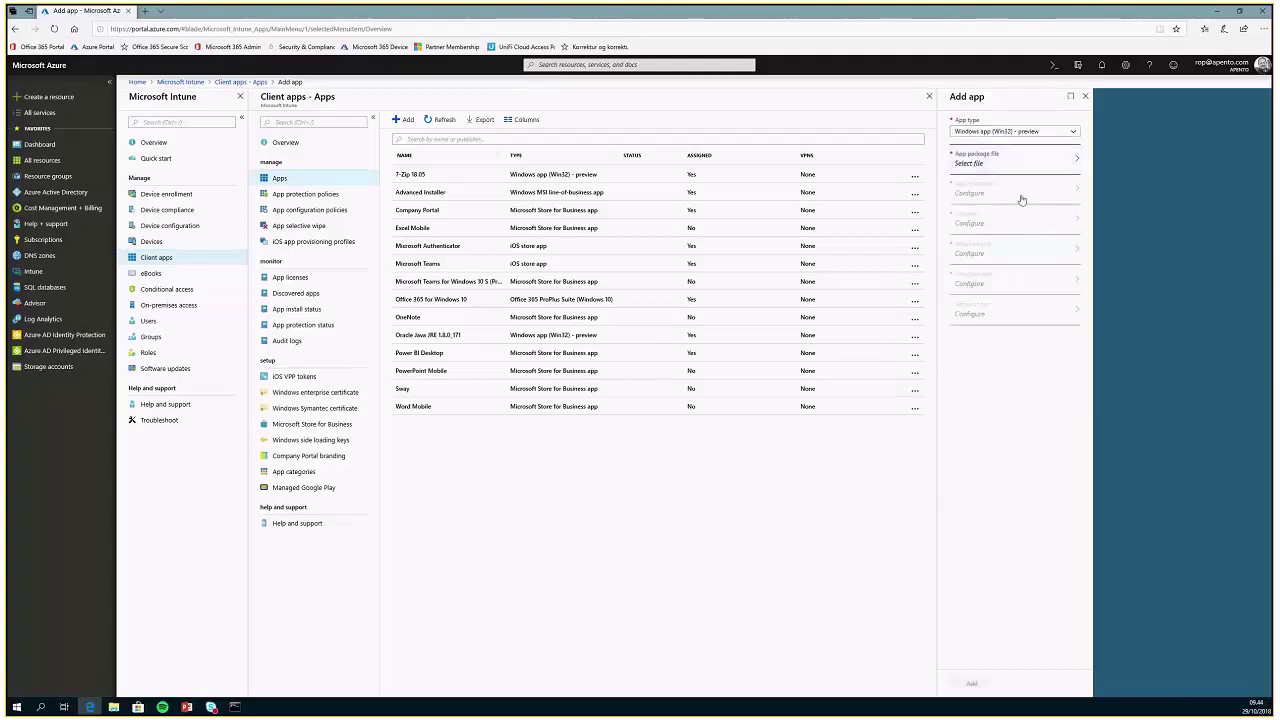
Step: Choose Deploy-Application.intunewin from C:\DEMO\Output as the app package file and confirm it
left_click(1020, 160)
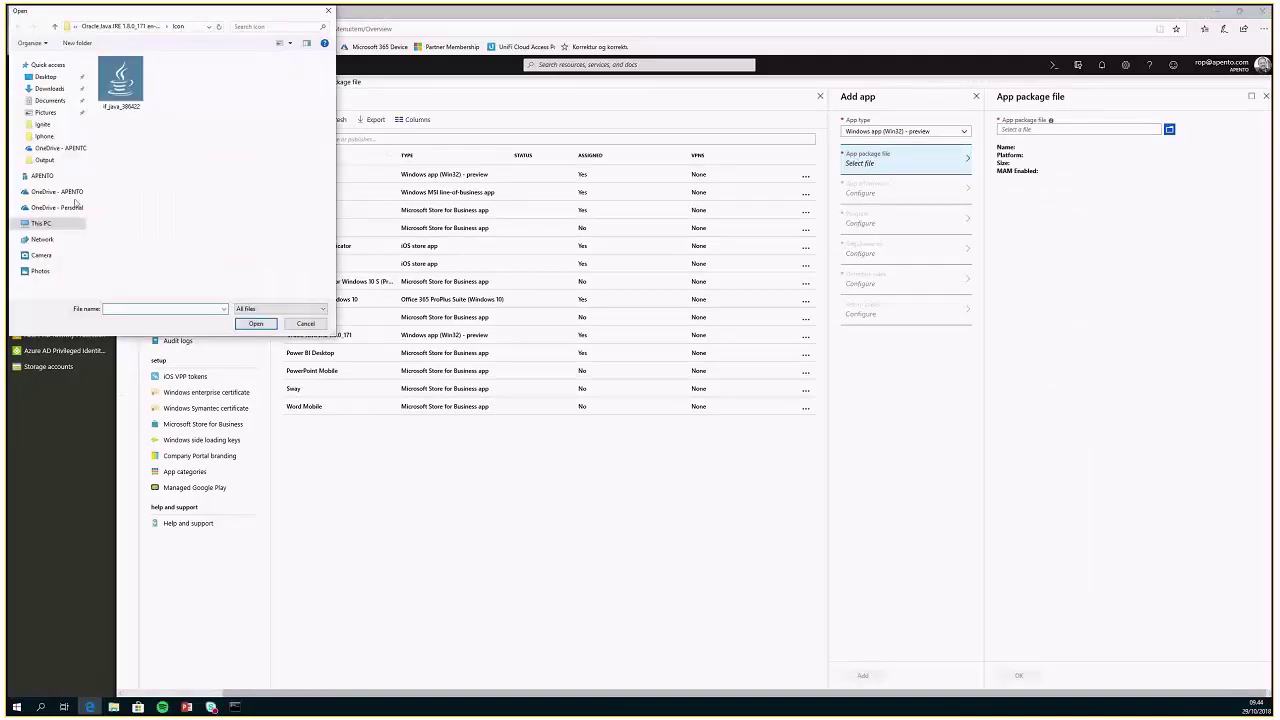
left_click(43, 228)
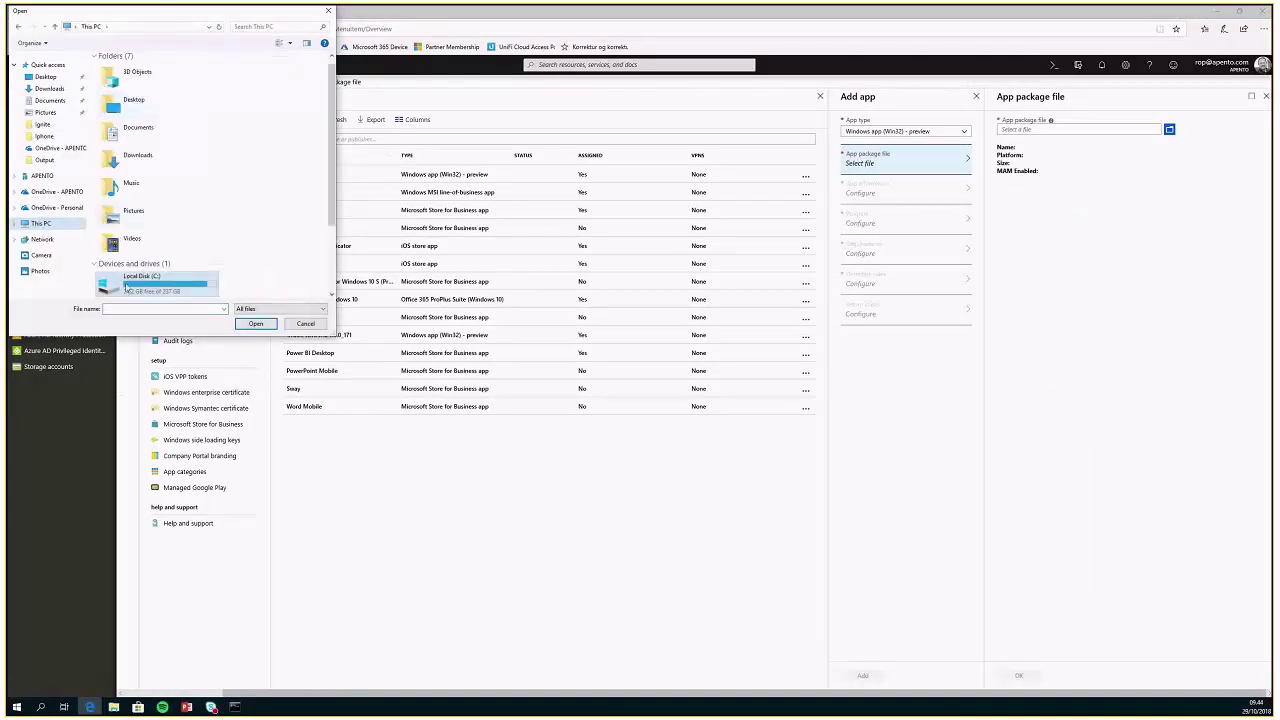
double_click(126, 284)
double_click(115, 71)
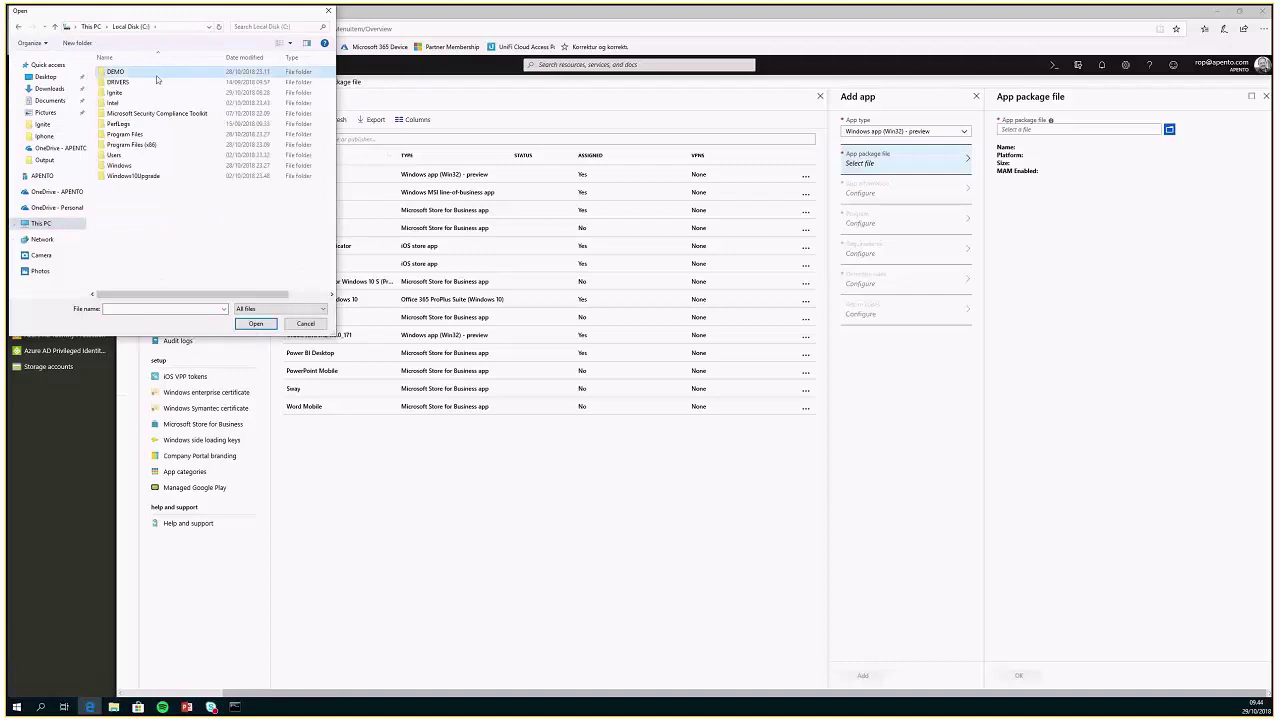
double_click(131, 123)
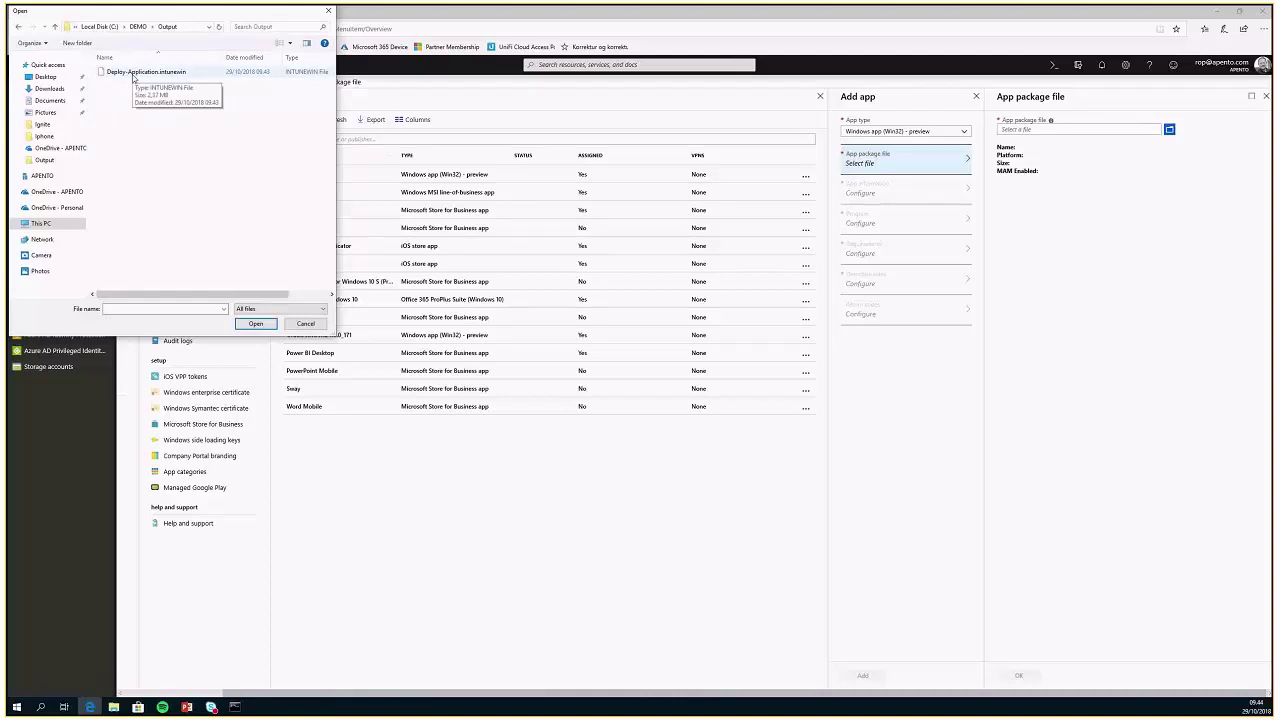
left_click(134, 72)
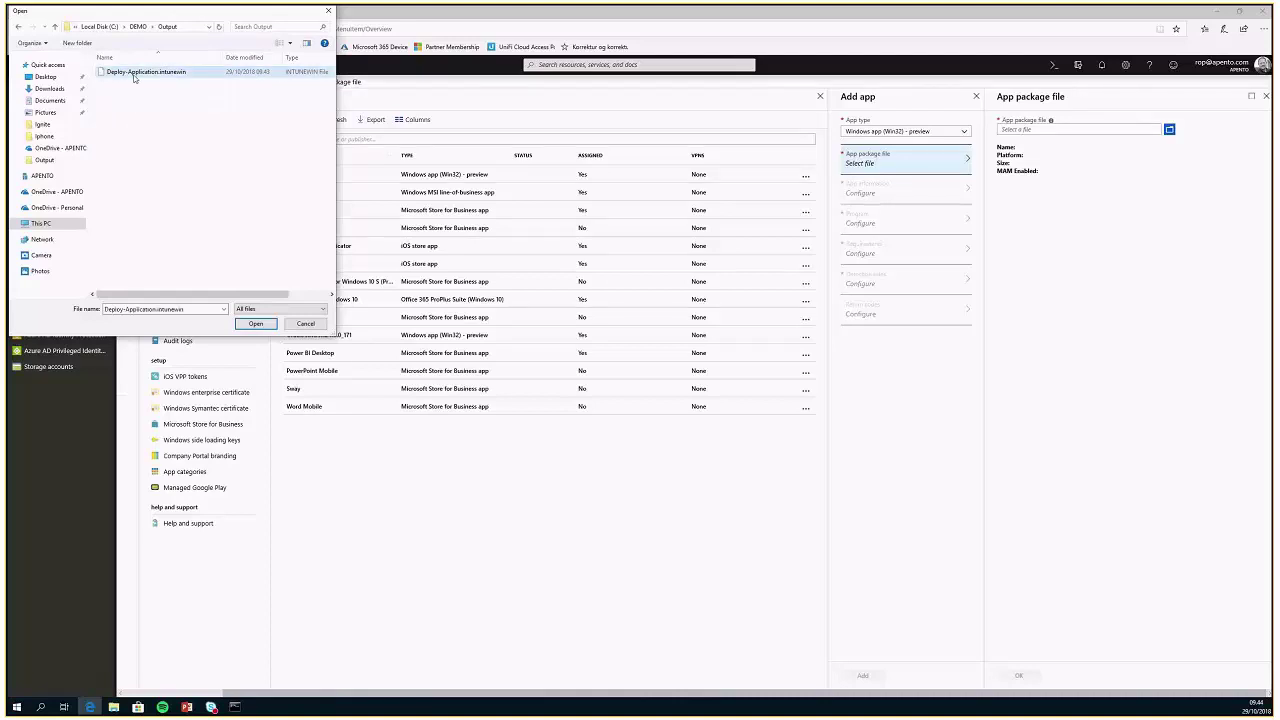
double_click(134, 74)
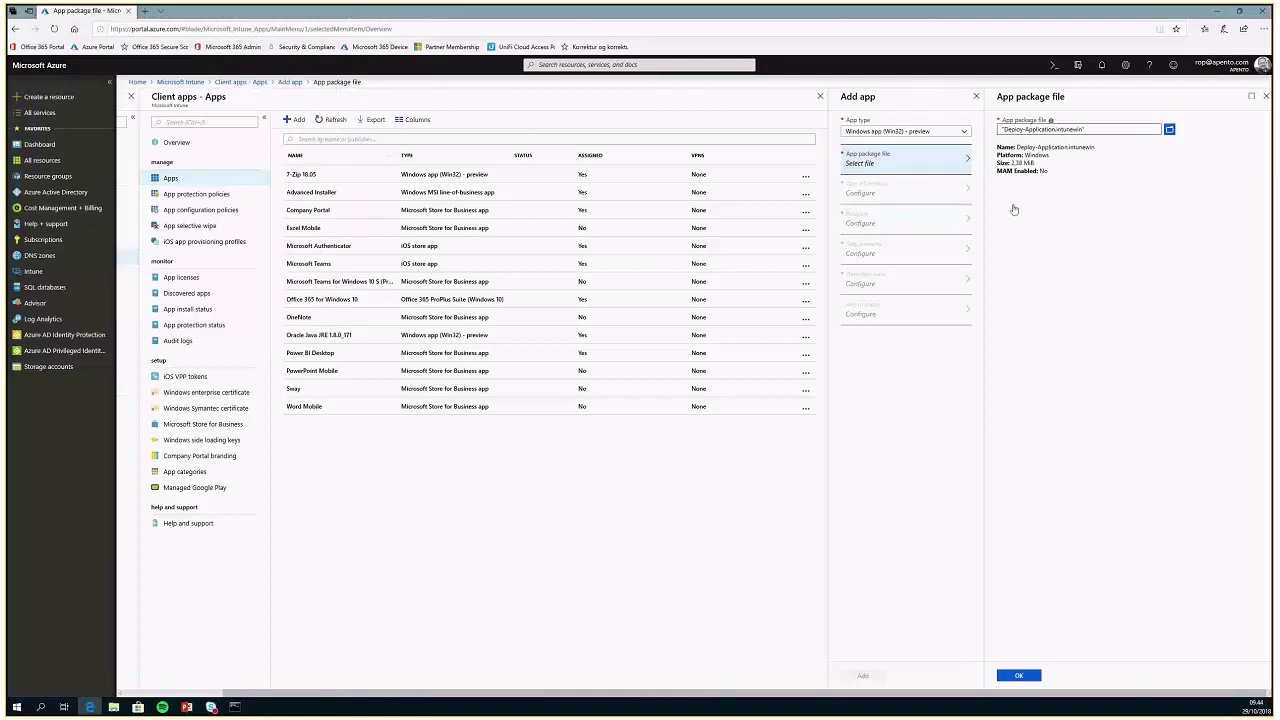
left_click(1025, 680)
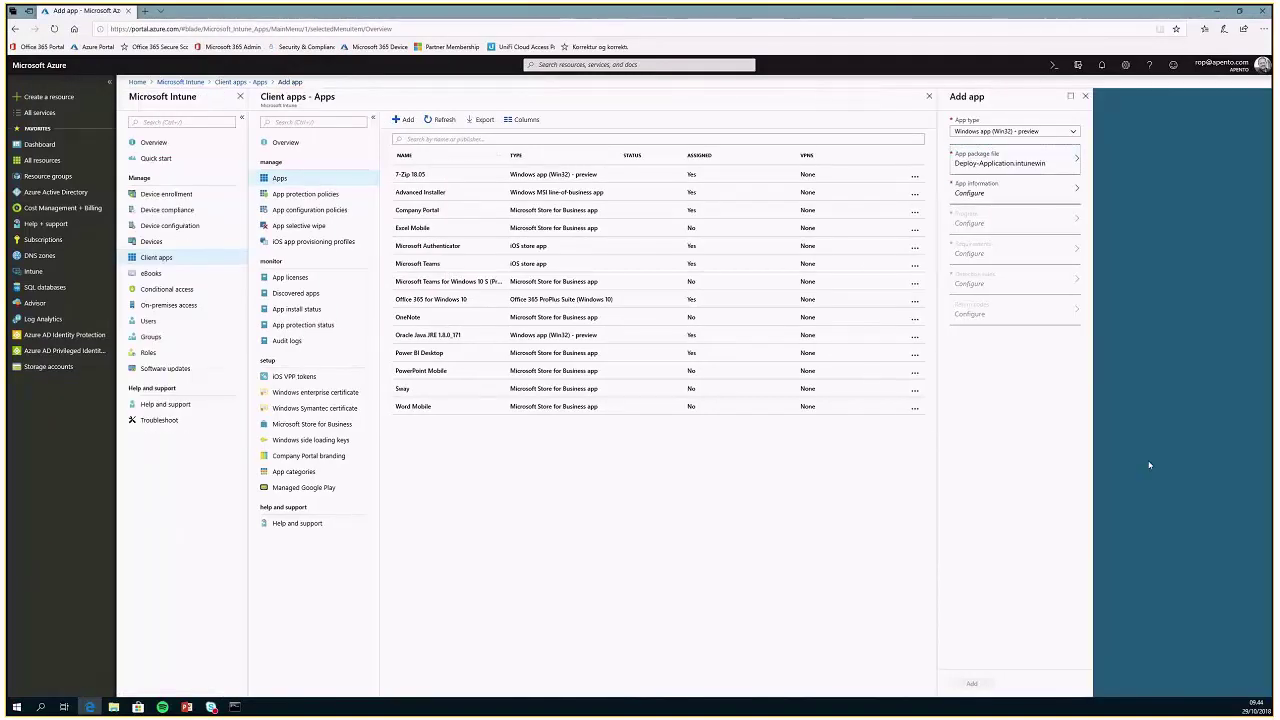
Step: Name the app Putty and copy the folder name Simon Tatham Putty 0.70 x86 en-US R1 from C:\DEMO into its description
left_click(1039, 199)
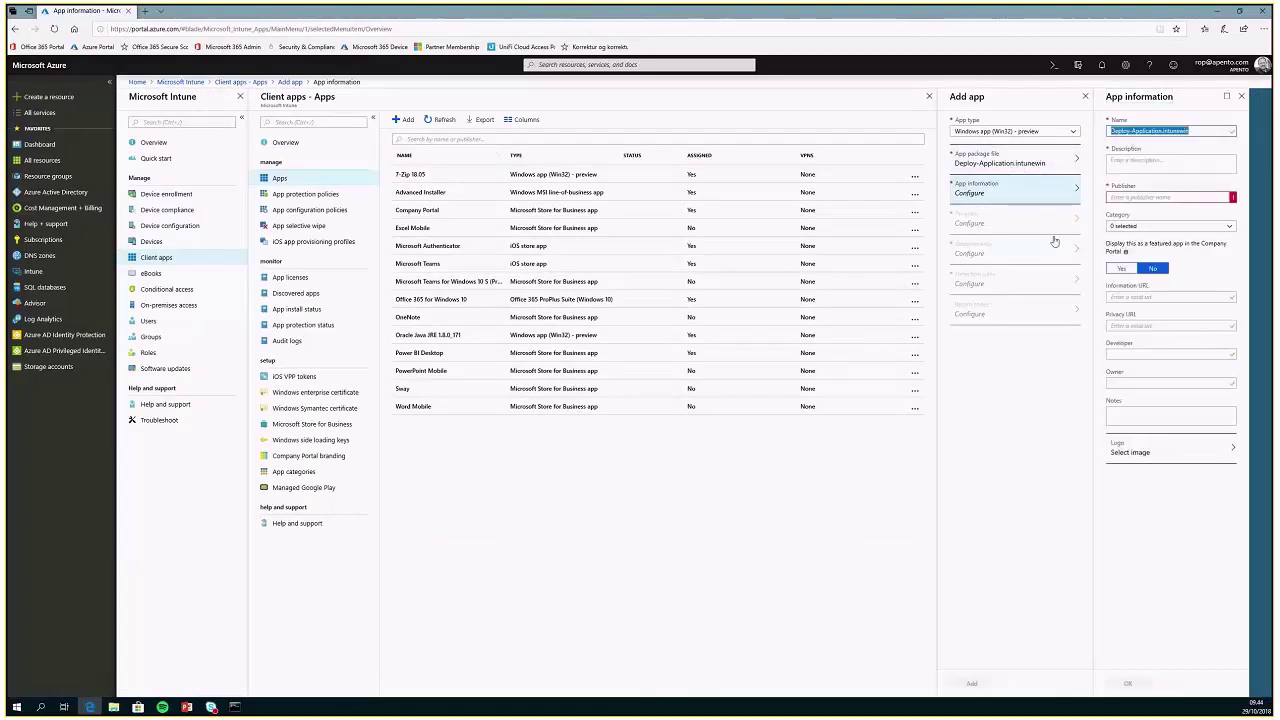
type("Putty")
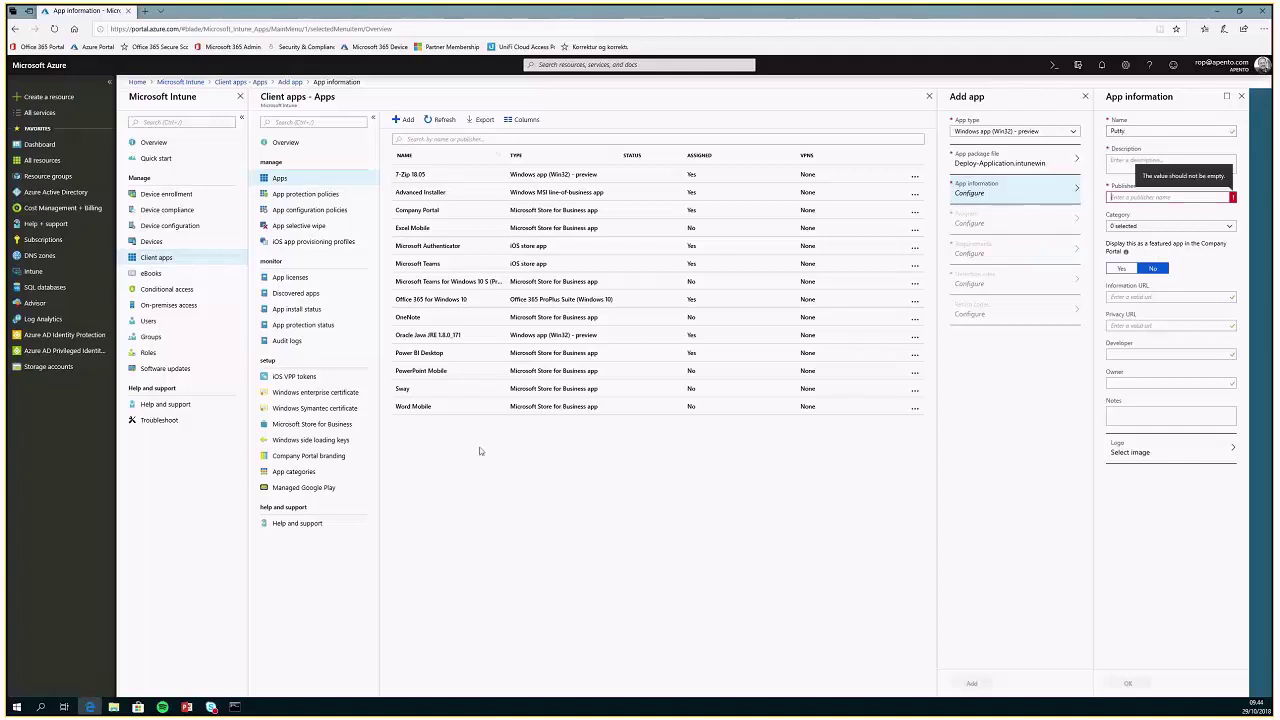
left_click(114, 707)
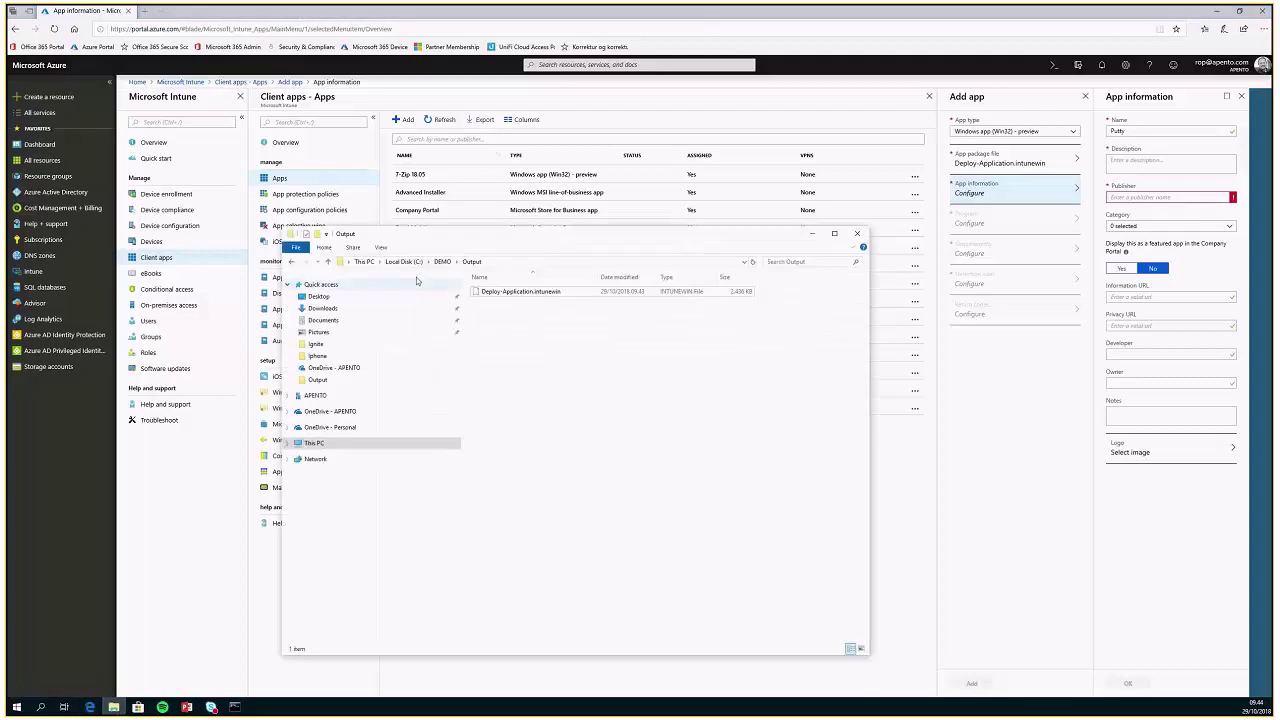
left_click(405, 262)
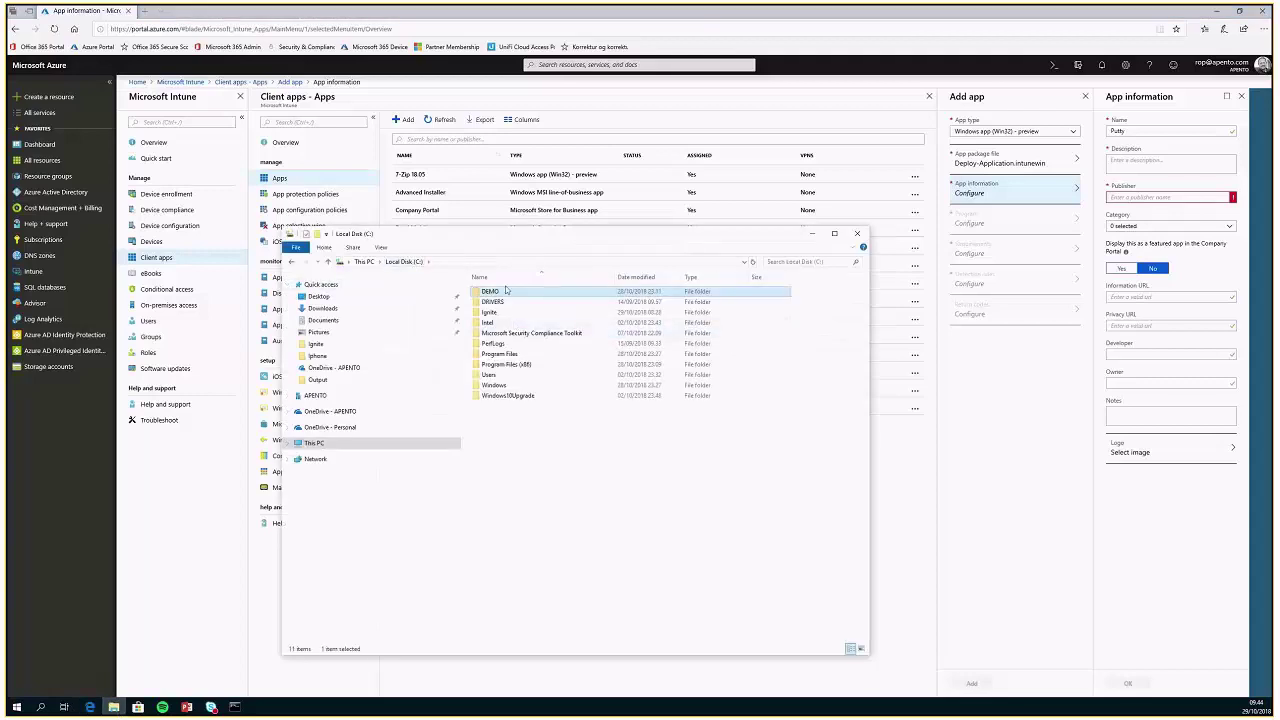
double_click(490, 291)
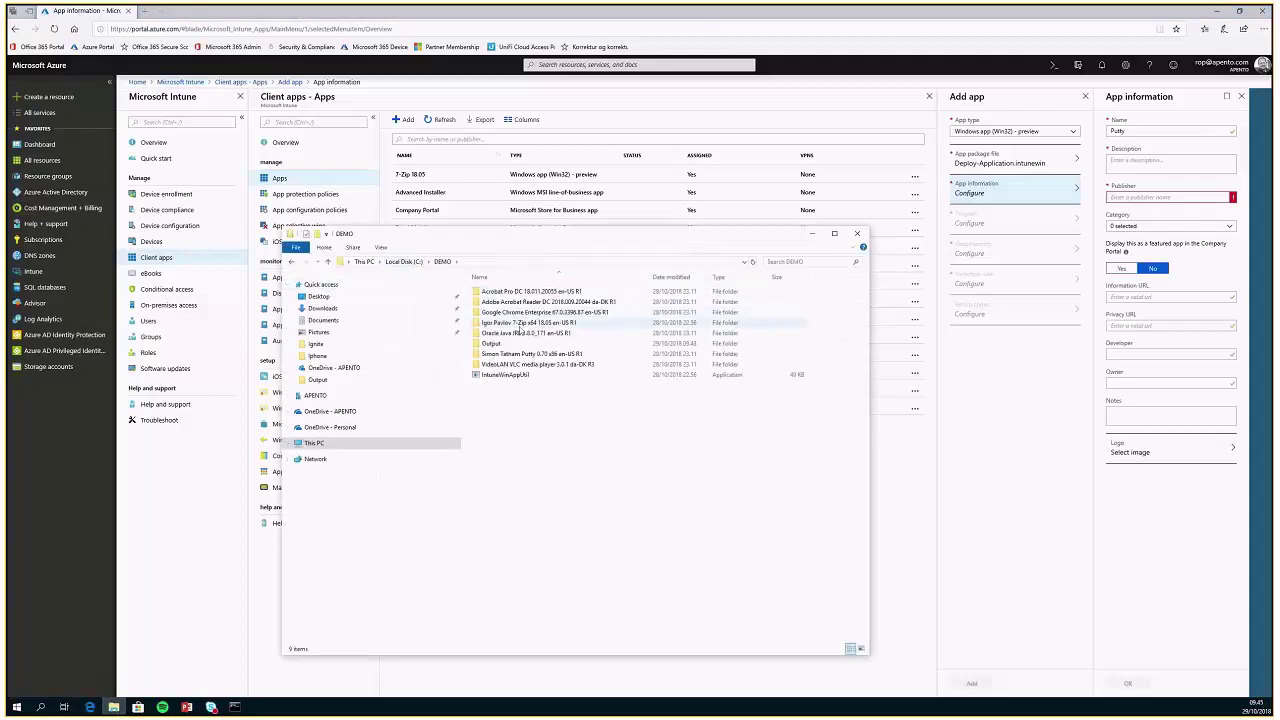
left_click(549, 356)
left_click(556, 356)
right_click(562, 355)
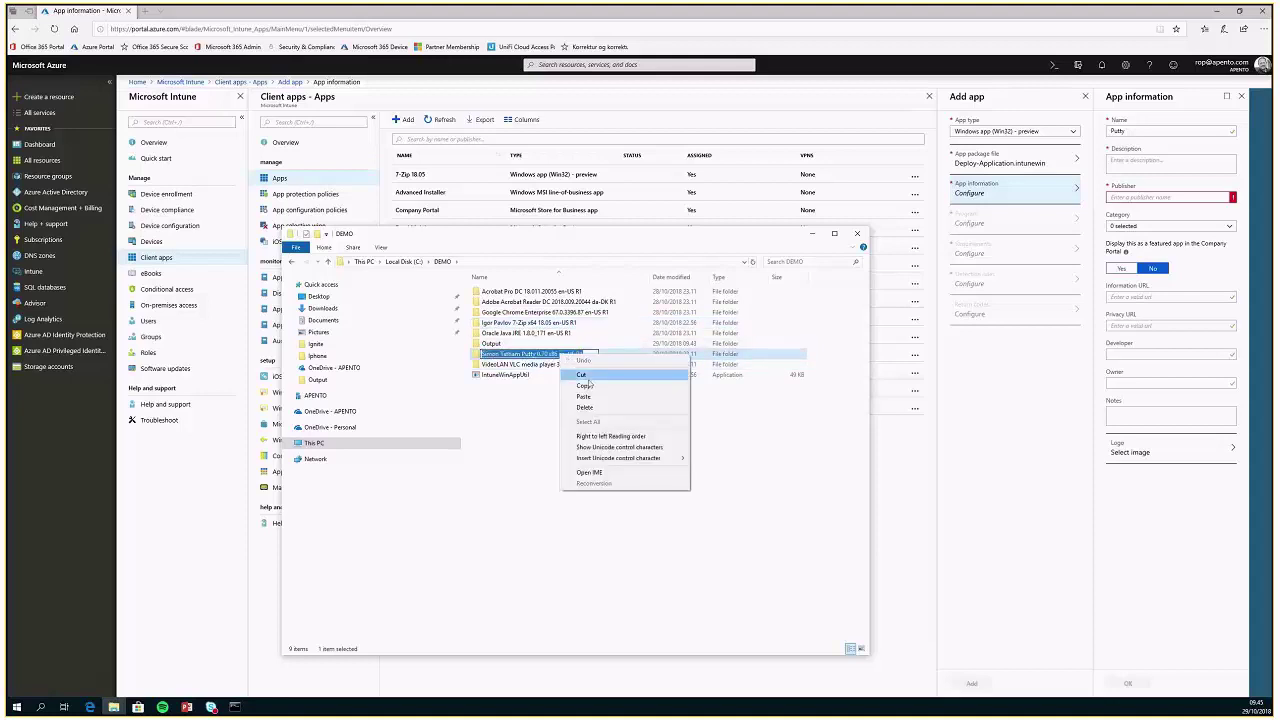
left_click(586, 385)
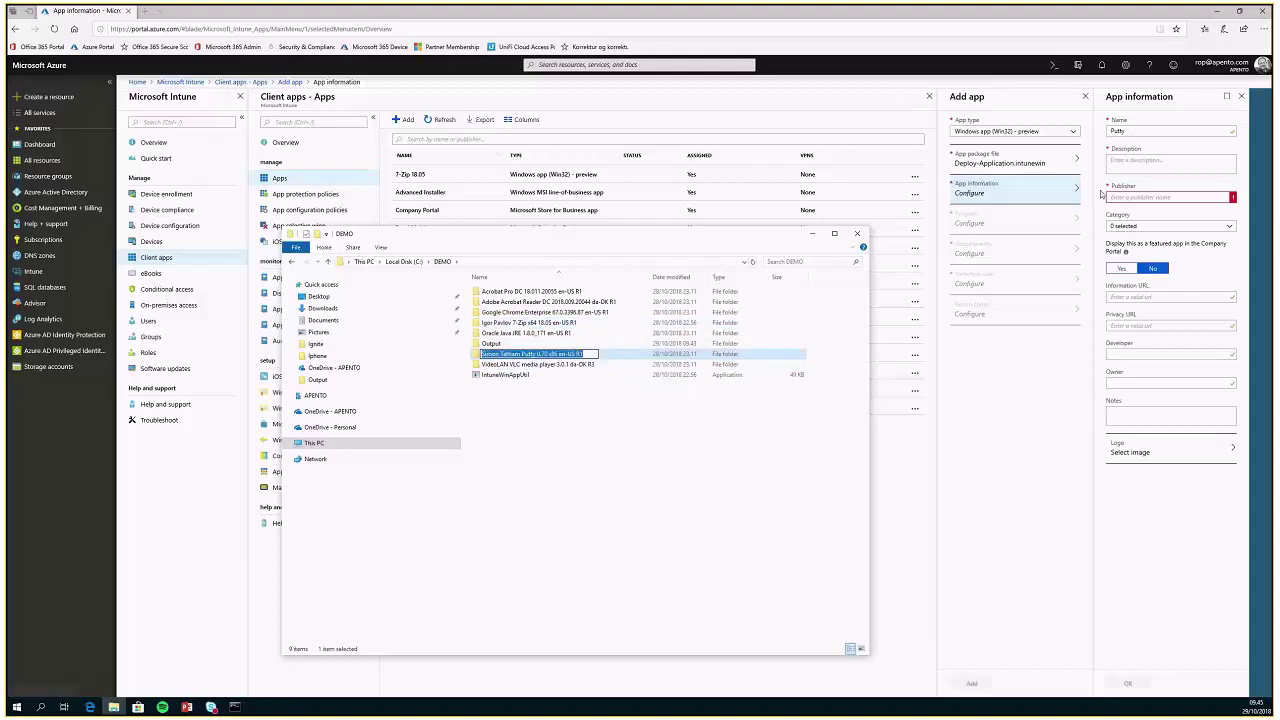
left_click(1170, 160)
key("ctrl+v")
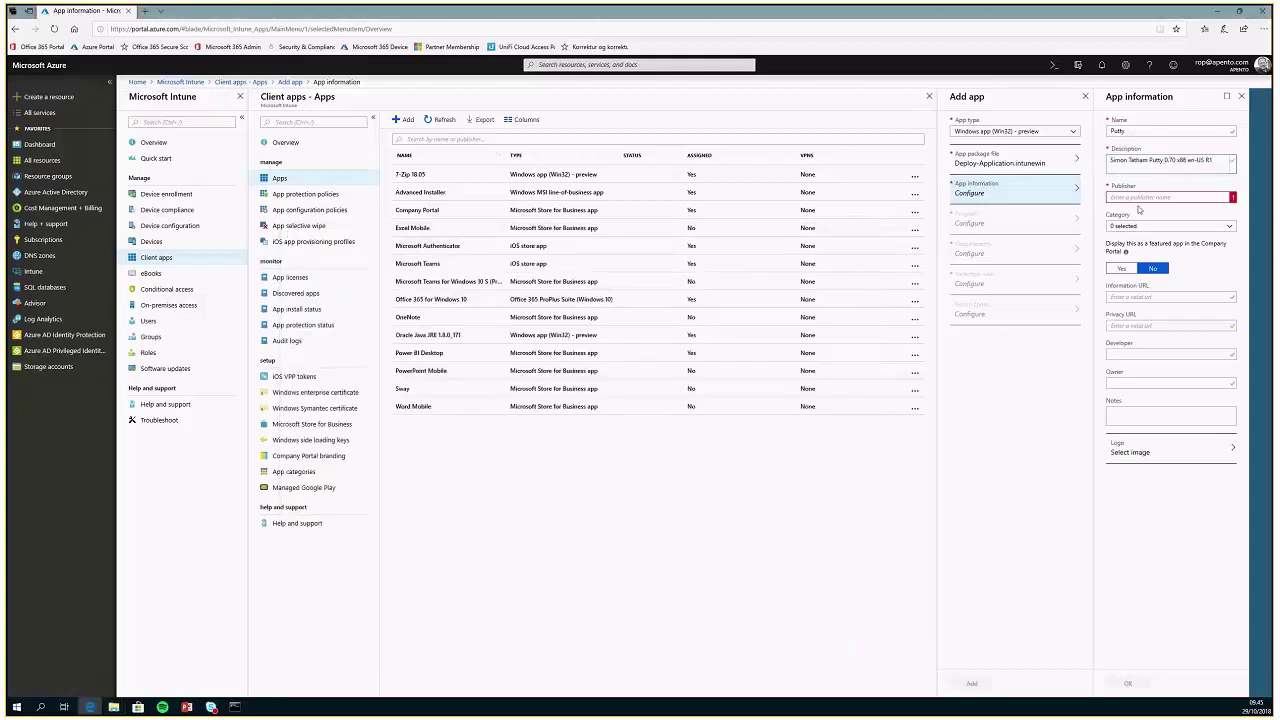
Step: Set the app's publisher to Simon Tatham and its category to Productivity
left_click(1144, 197)
key("ctrl+v")
left_click(1148, 197)
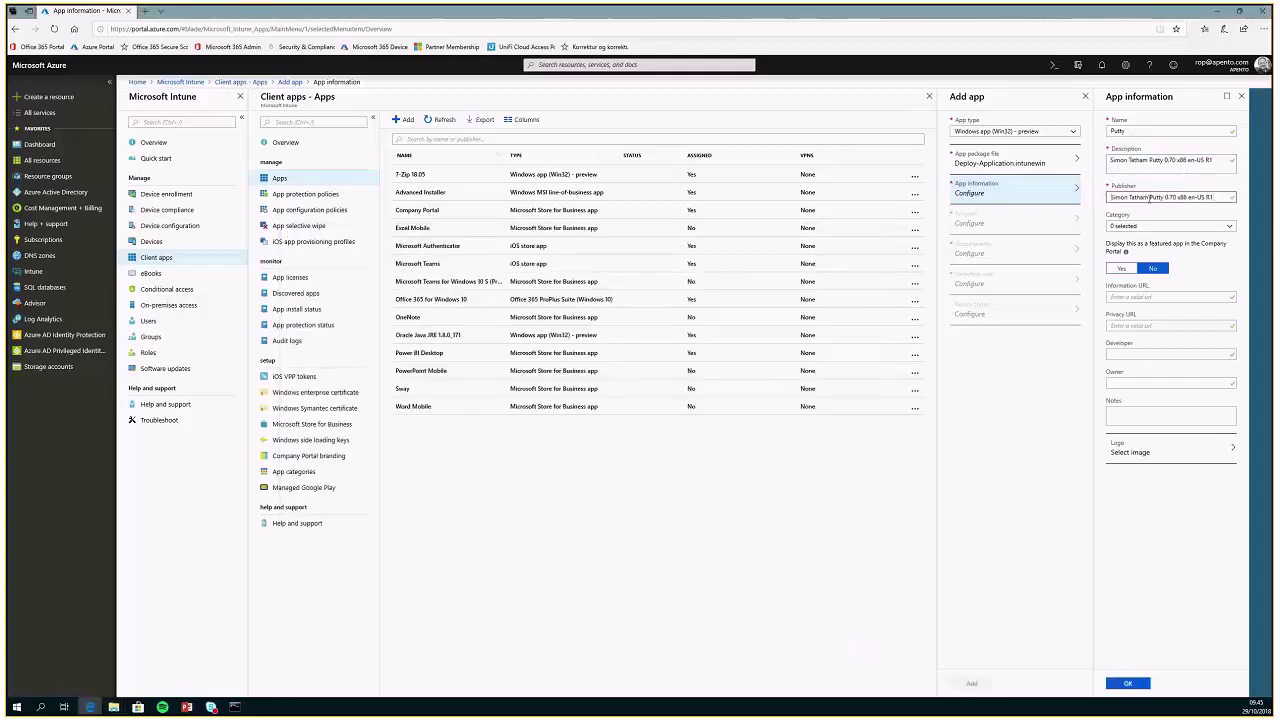
key("shift+End")
key("BackSpace")
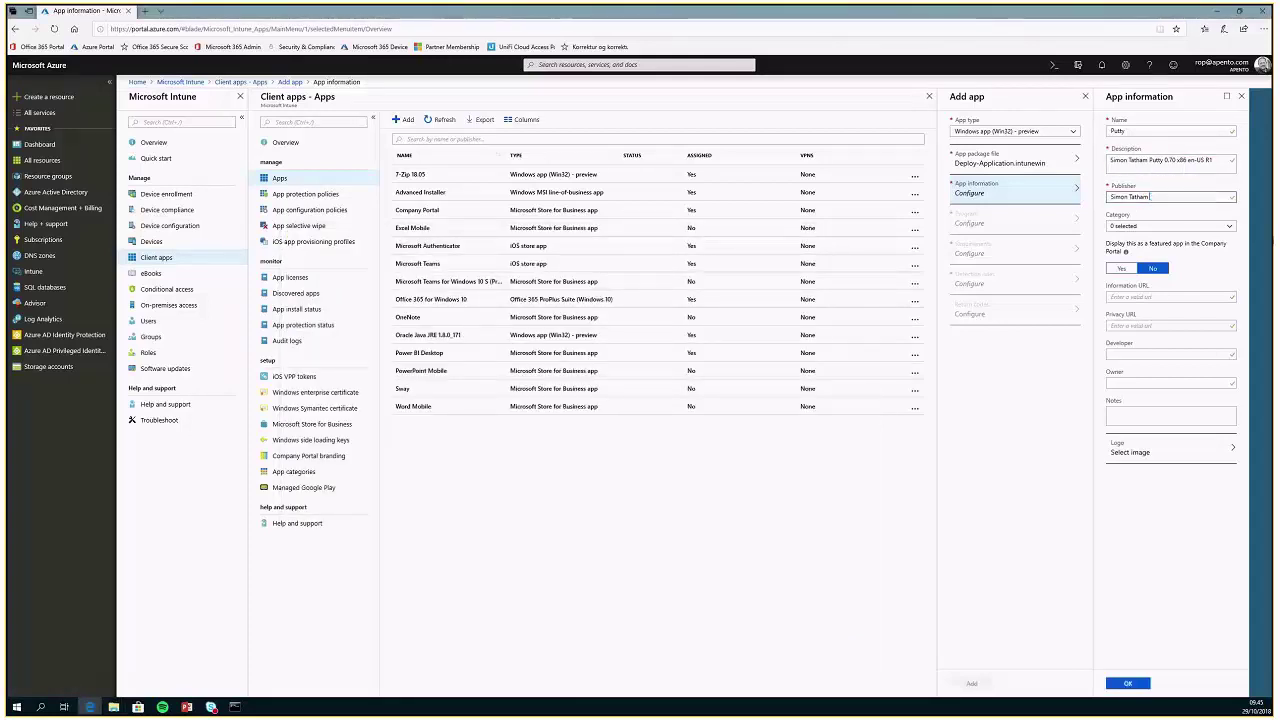
left_click(1148, 228)
left_click(1115, 274)
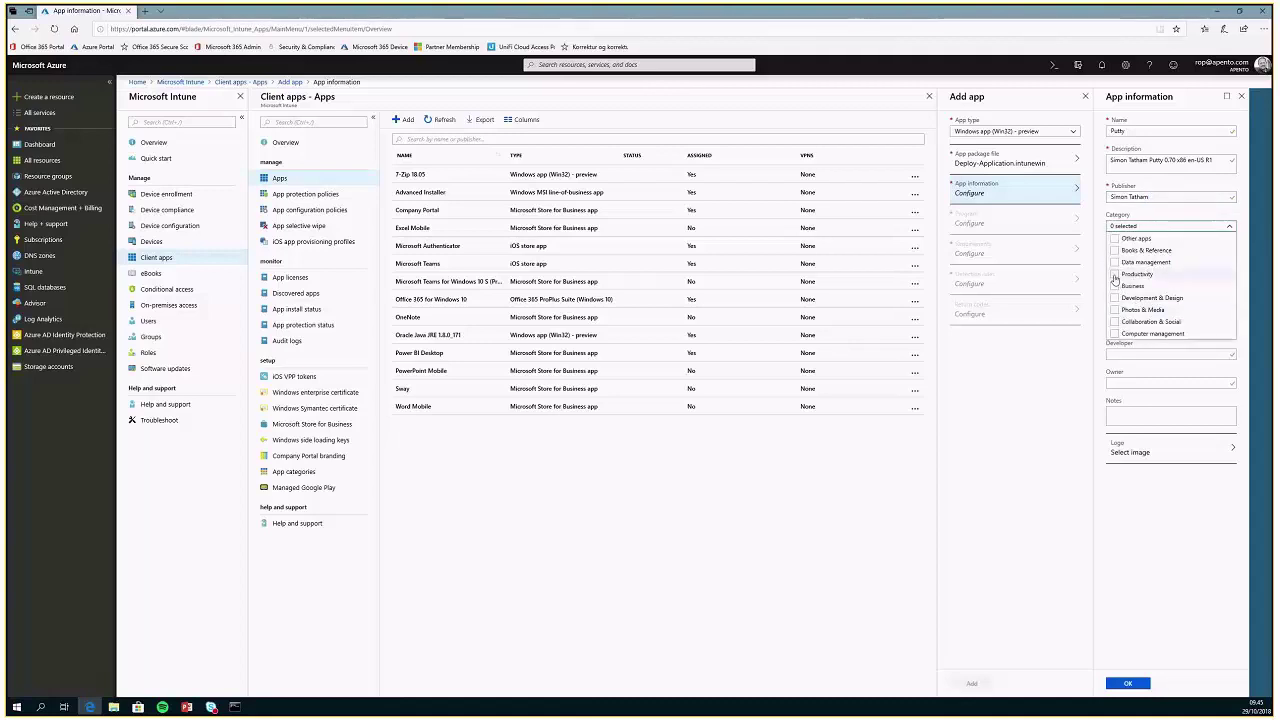
left_click(1190, 544)
Step: Use the PuTTY image from the Putty package's ICON folder as the app logo and confirm the app information
left_click(1160, 450)
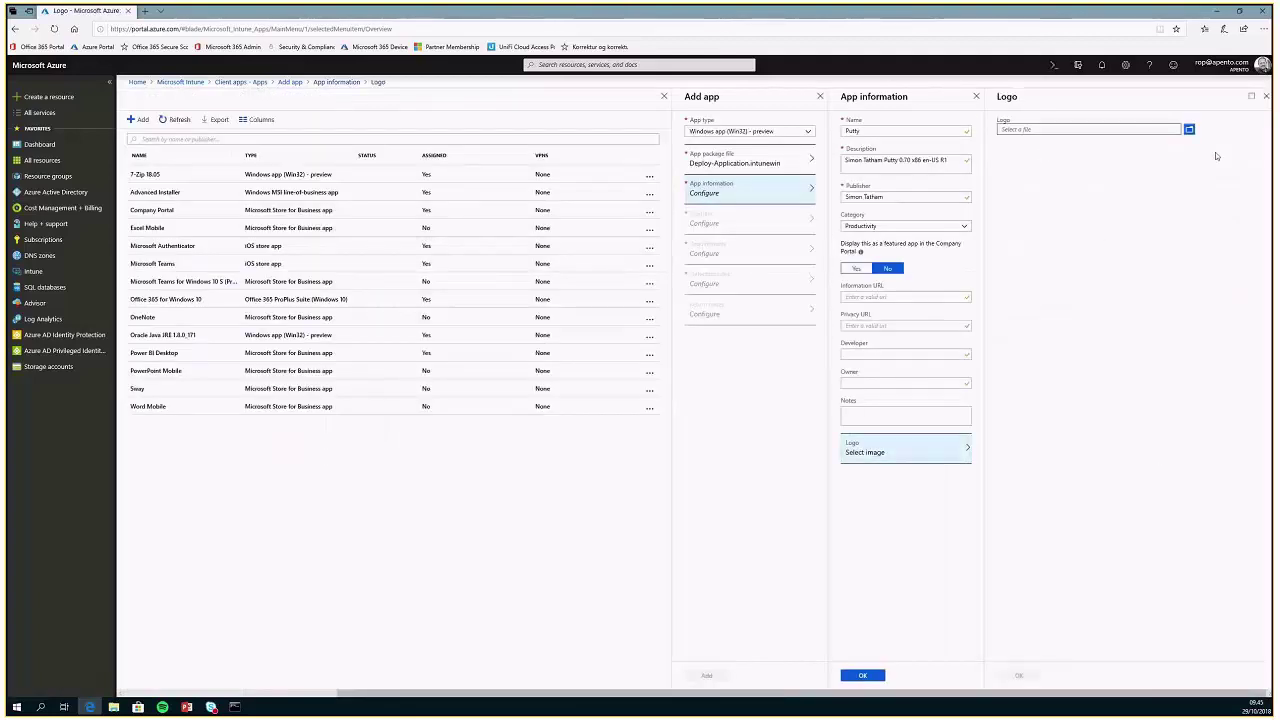
left_click(1100, 129)
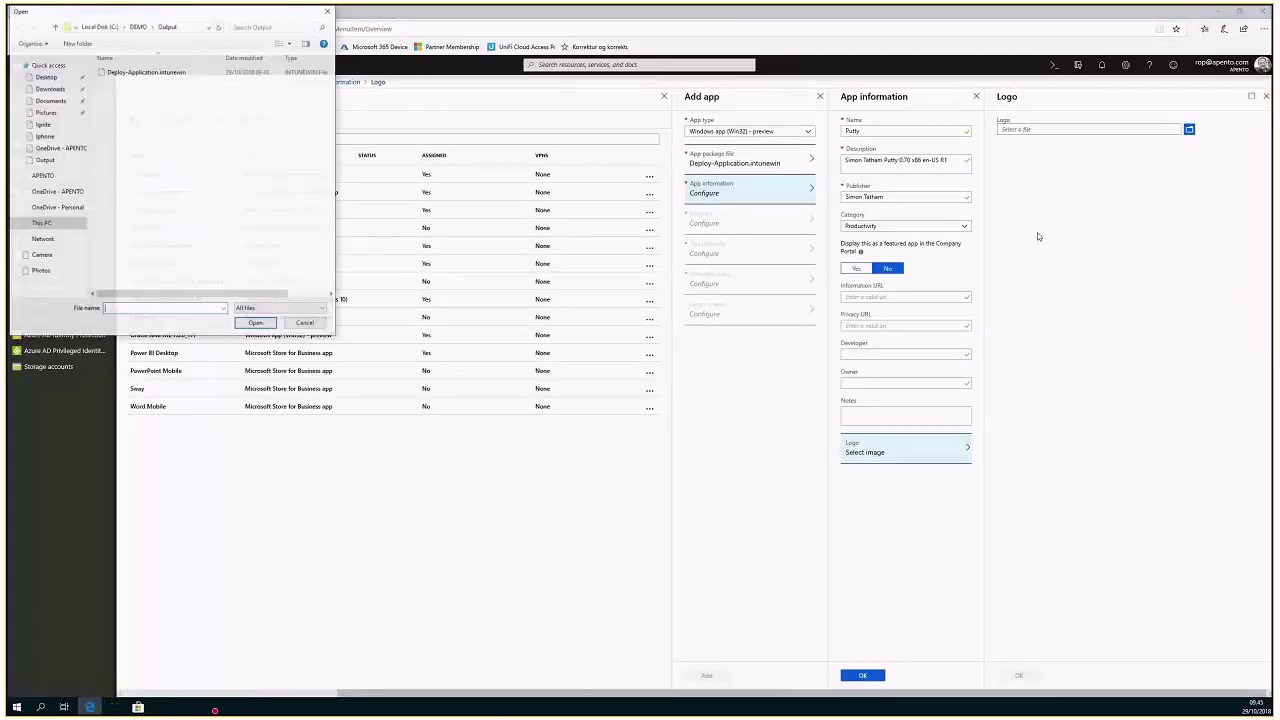
left_click(138, 26)
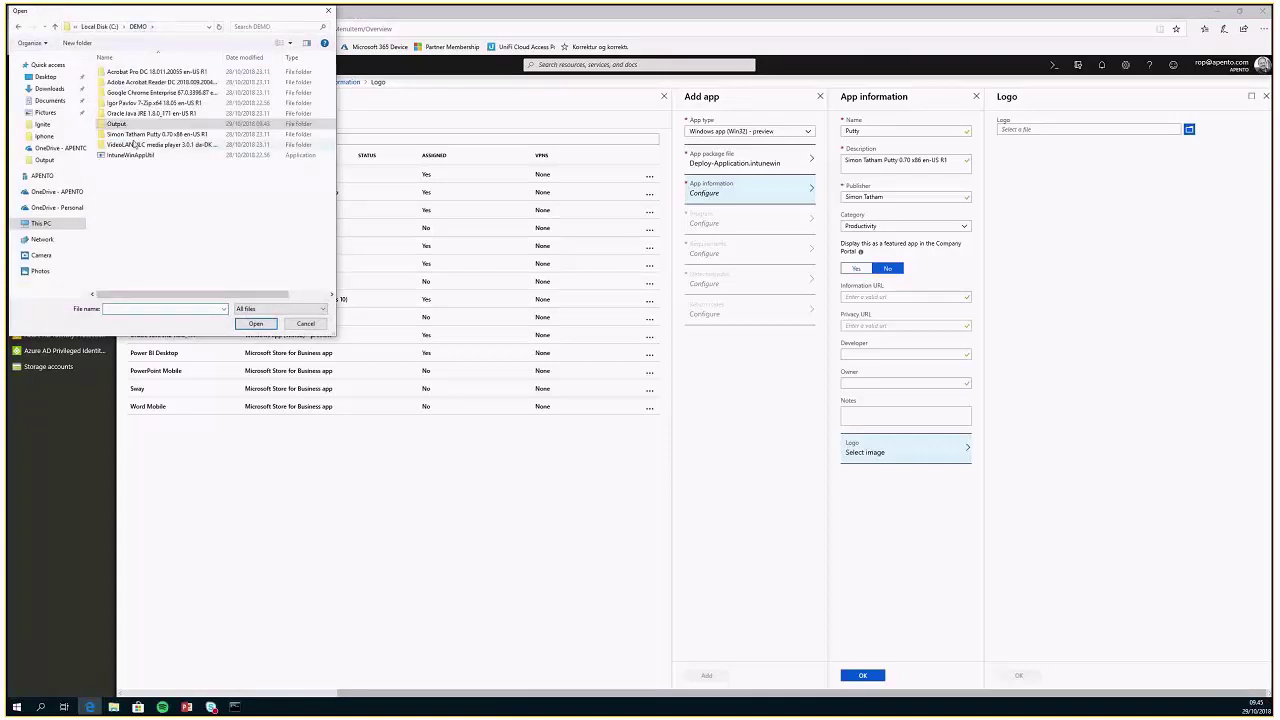
double_click(138, 134)
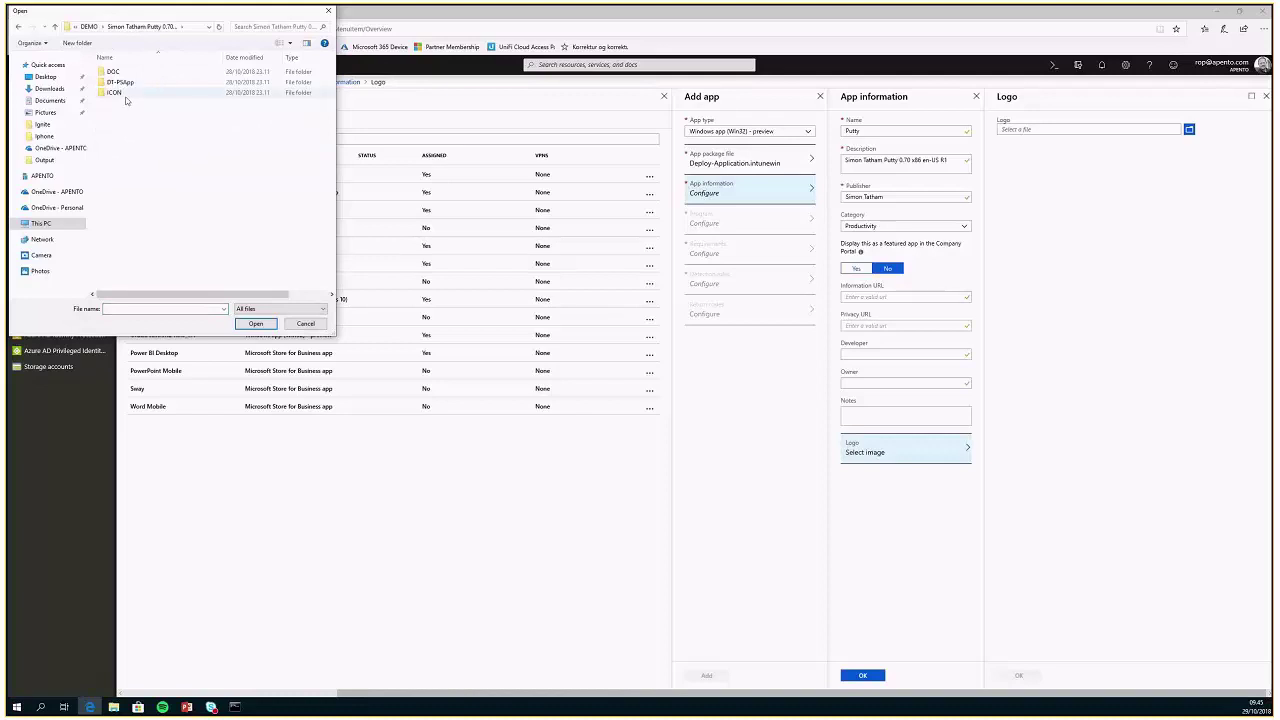
double_click(126, 92)
double_click(123, 86)
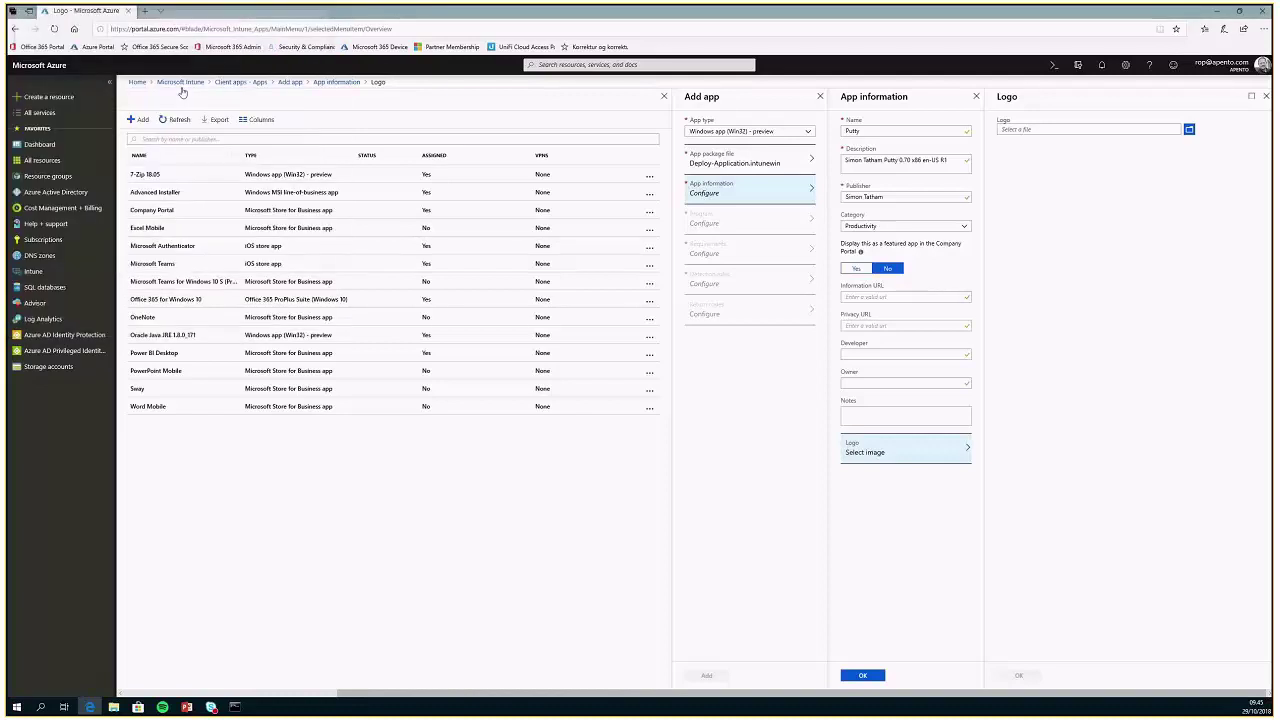
left_click(1018, 676)
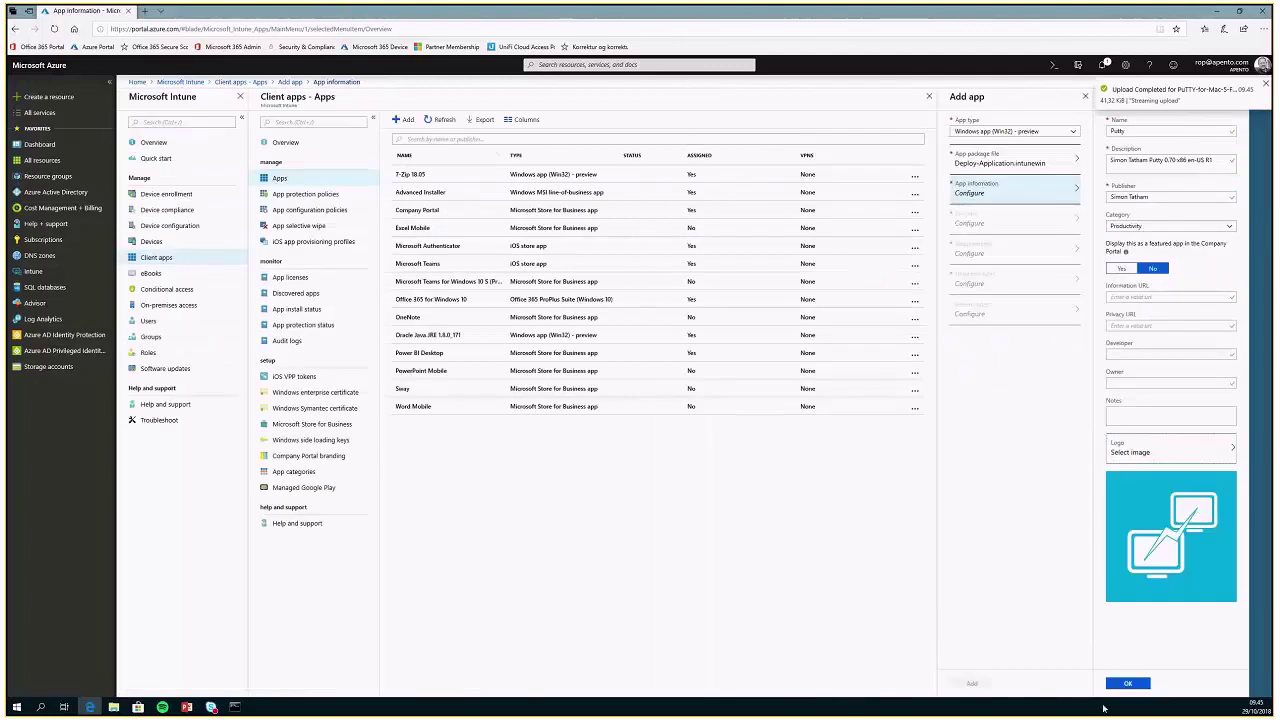
left_click(1127, 683)
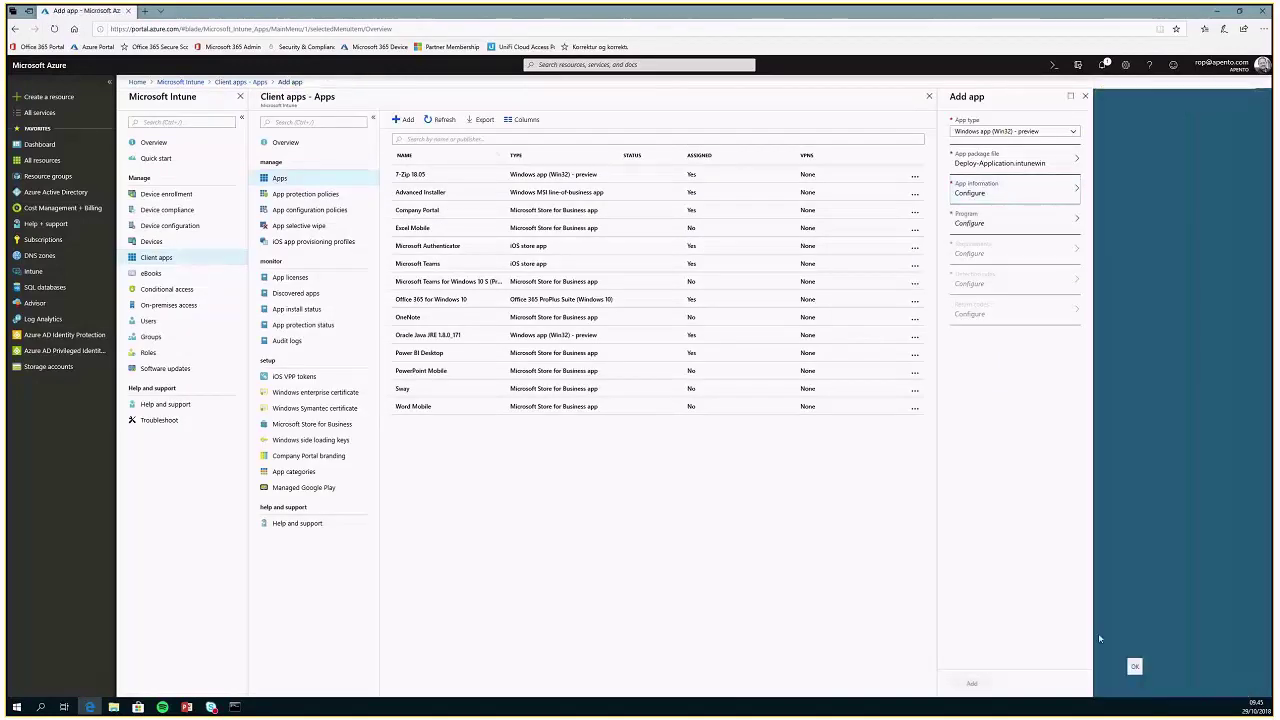
Step: Set the program's install command to Deploy-Application.exe "Install", copying the executable's name from the Putty package's DT-PSApp folder
left_click(1036, 229)
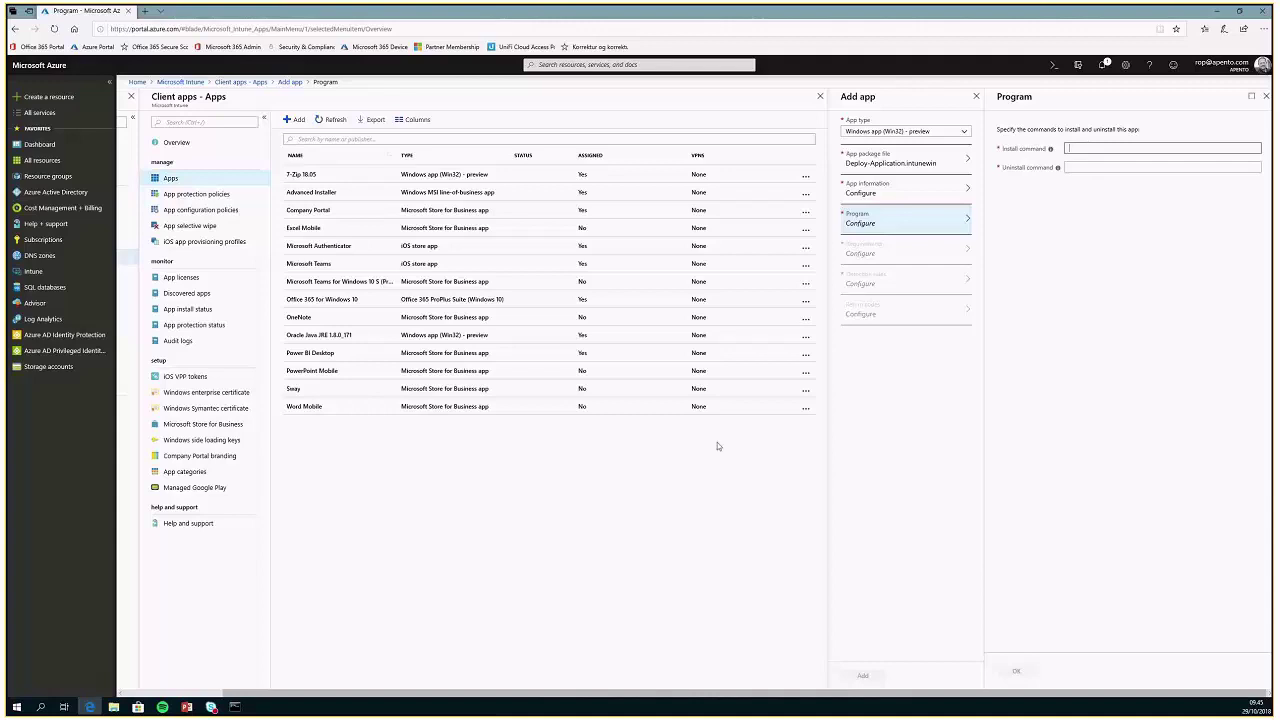
key("alt+Tab")
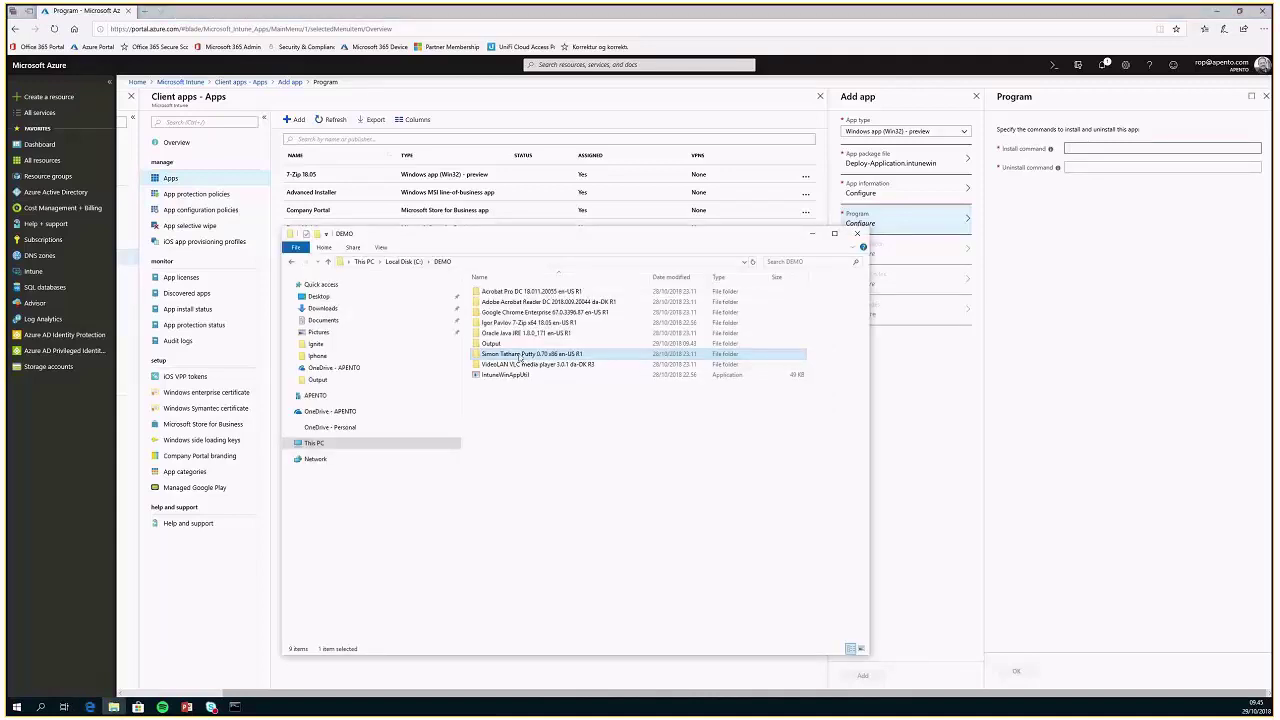
double_click(521, 354)
double_click(497, 305)
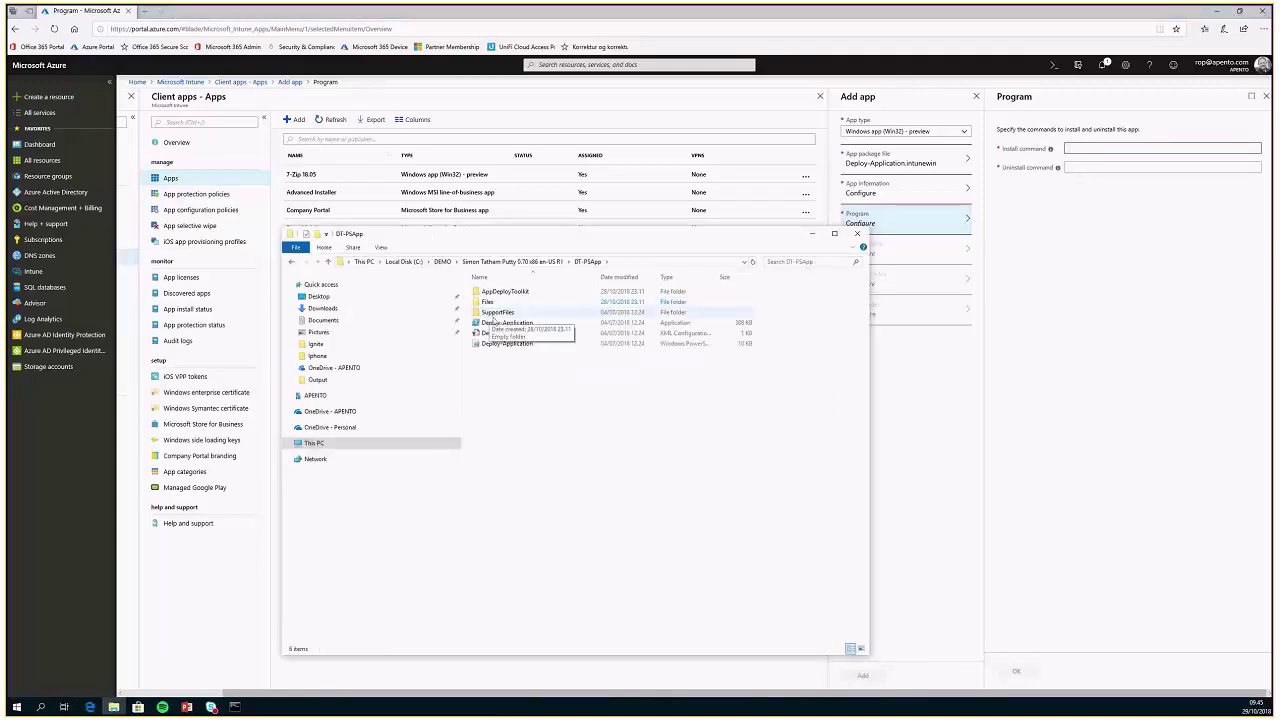
left_click(507, 323)
left_click(507, 323)
right_click(507, 323)
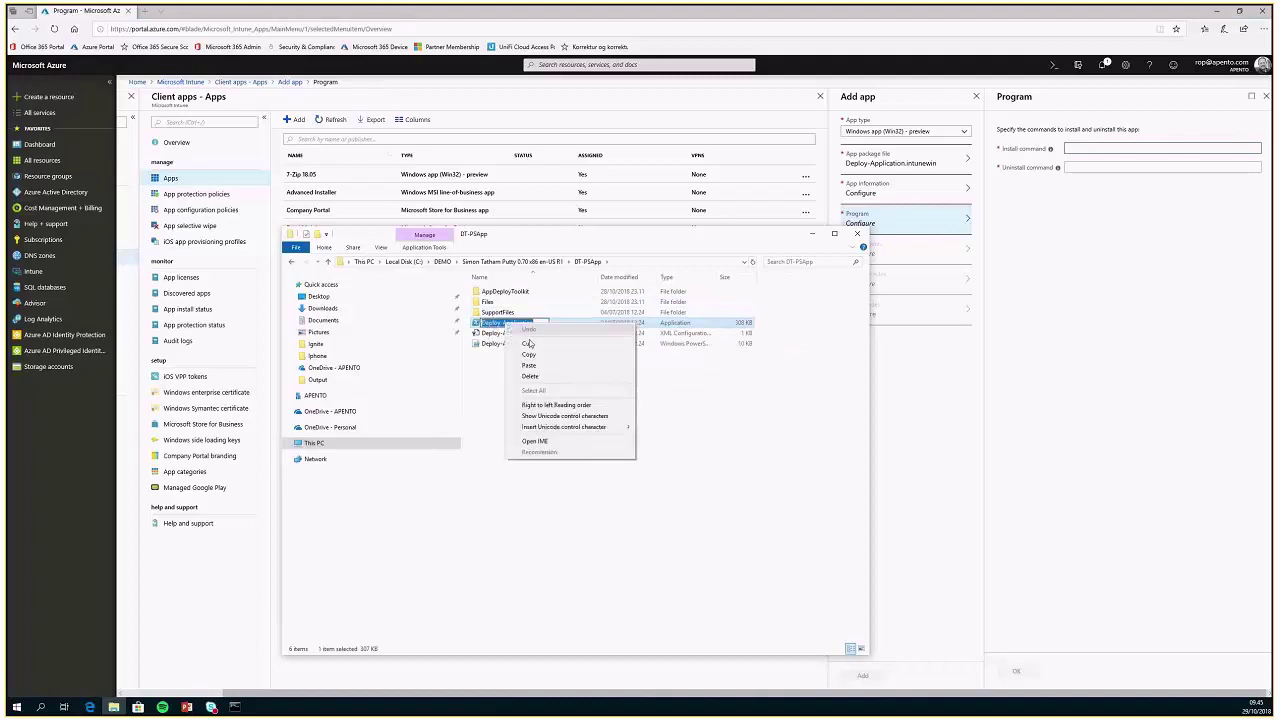
left_click(526, 354)
left_click(1093, 150)
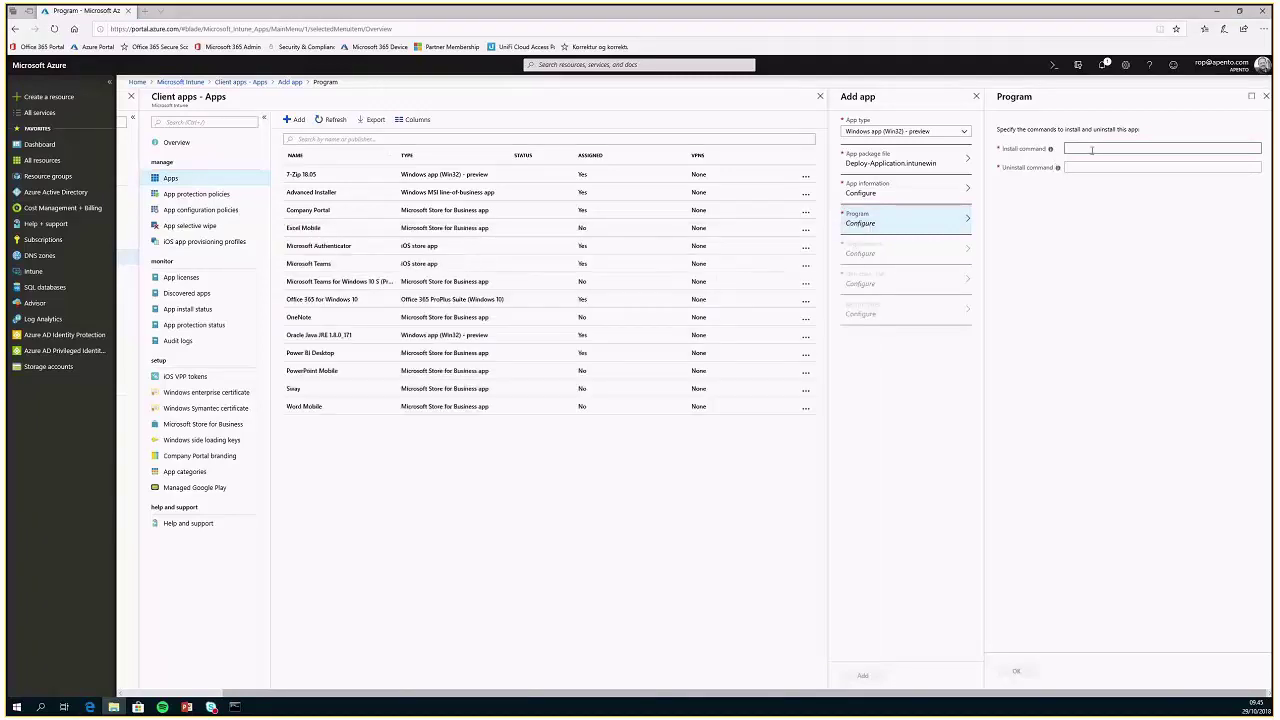
key("ctrl+v")
type(".exe ")
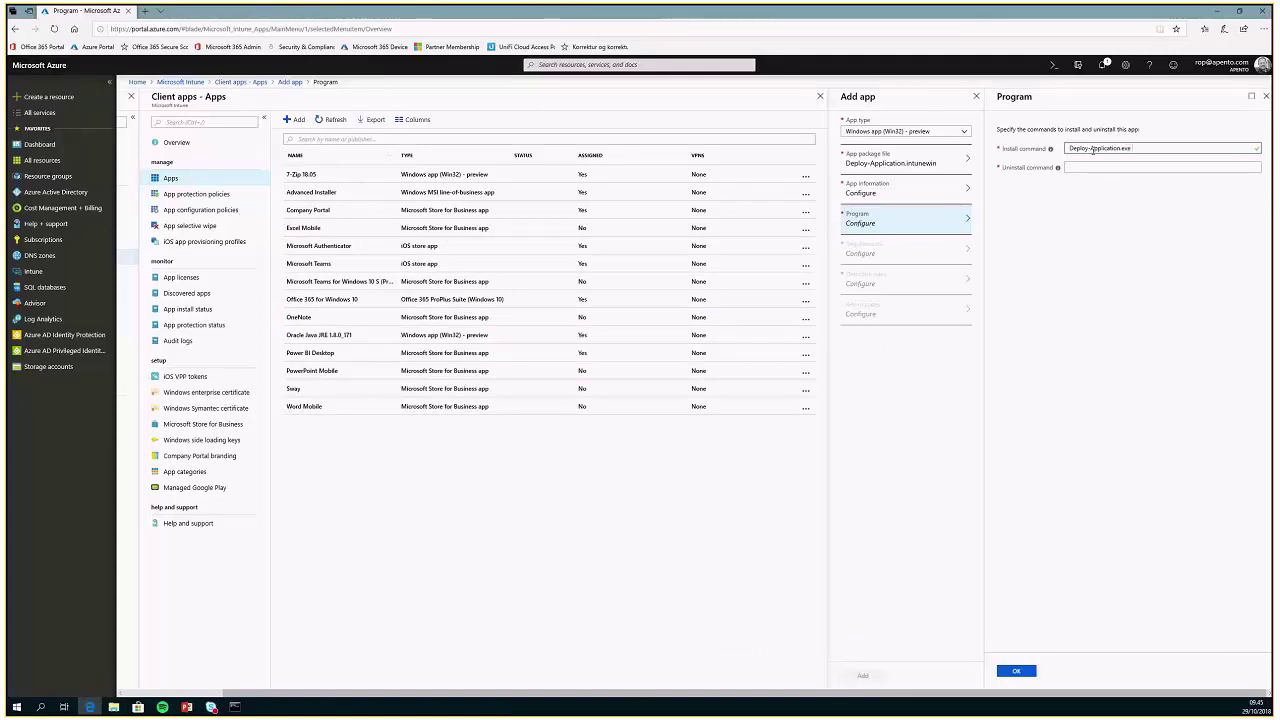
type("\"In")
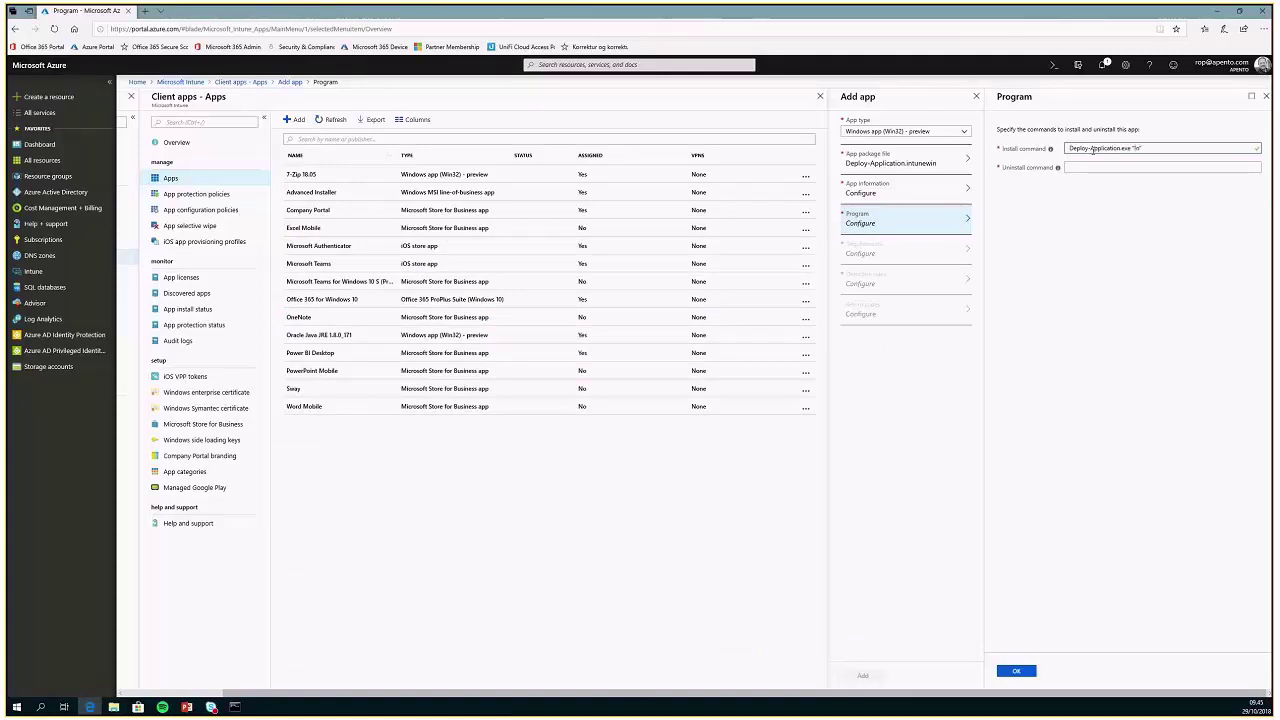
type("stall\"")
Step: Reuse the install command to set the uninstall command to Deploy-Application.exe "Uninstall" and confirm the program settings
key("ctrl+a")
key("ctrl+c")
key("Tab")
key("ctrl+v")
type("Uninstall")
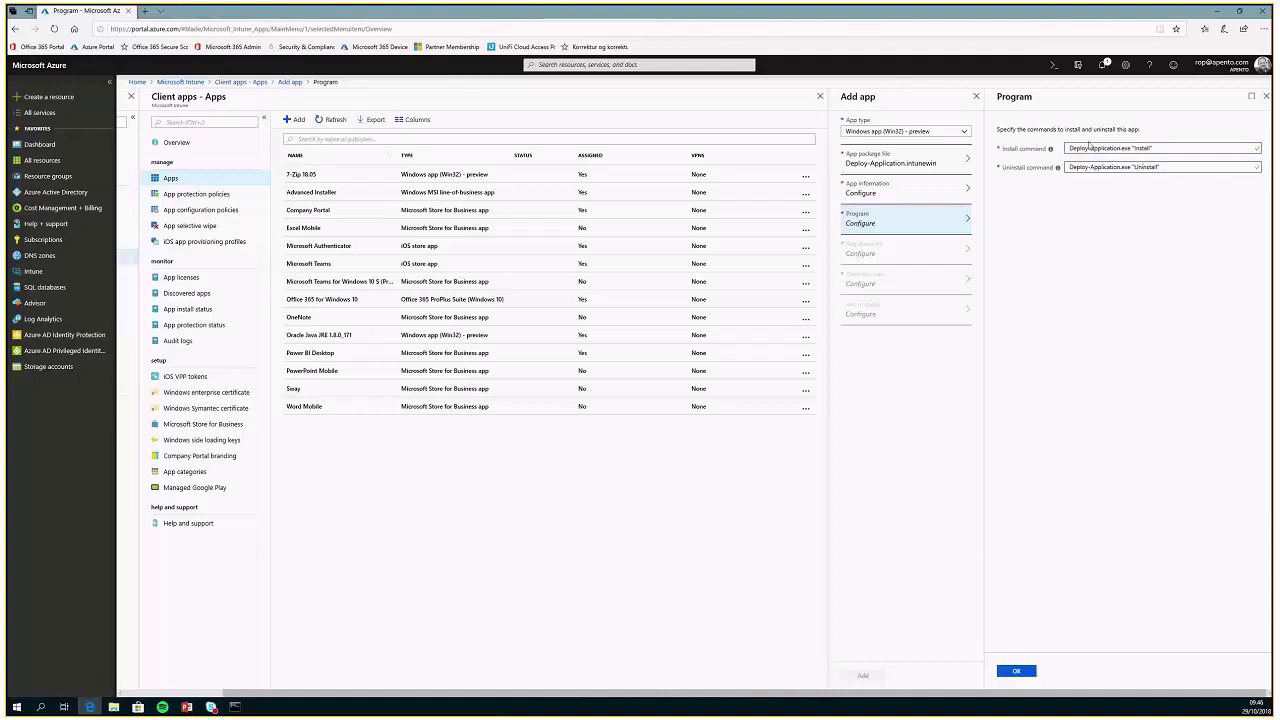
left_click(1016, 670)
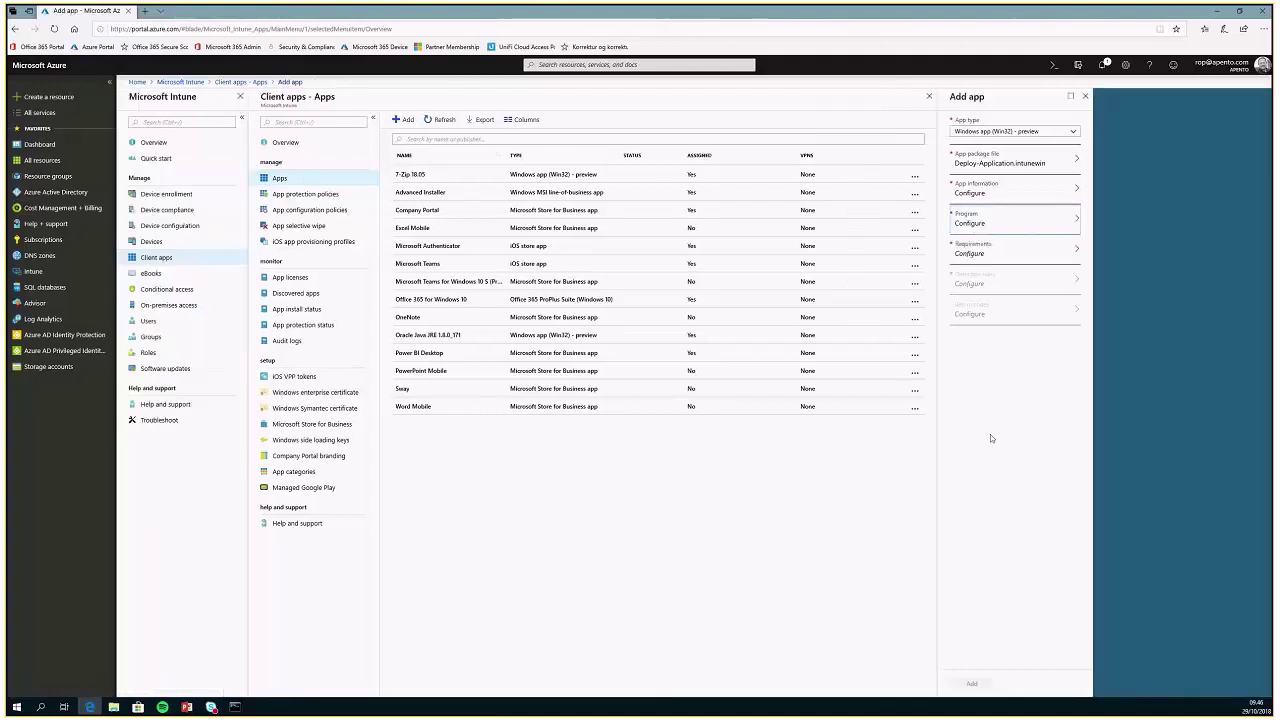
Step: Select both operating system architectures in the app's requirements
left_click(1024, 253)
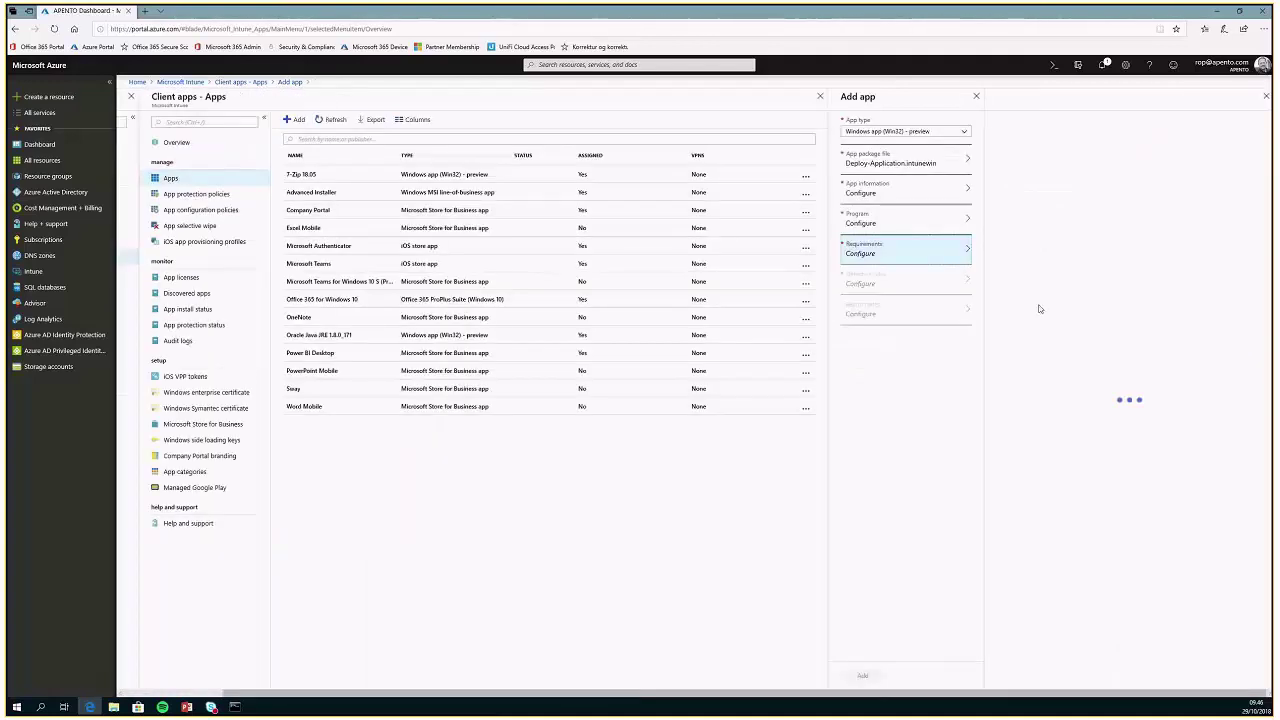
left_click(1170, 149)
left_click(1144, 160)
left_click(1144, 172)
left_click(1135, 313)
Step: Set the minimum operating system to Windows 10 1709 and the required disk space to 200 MB, and confirm the requirements
left_click(1168, 168)
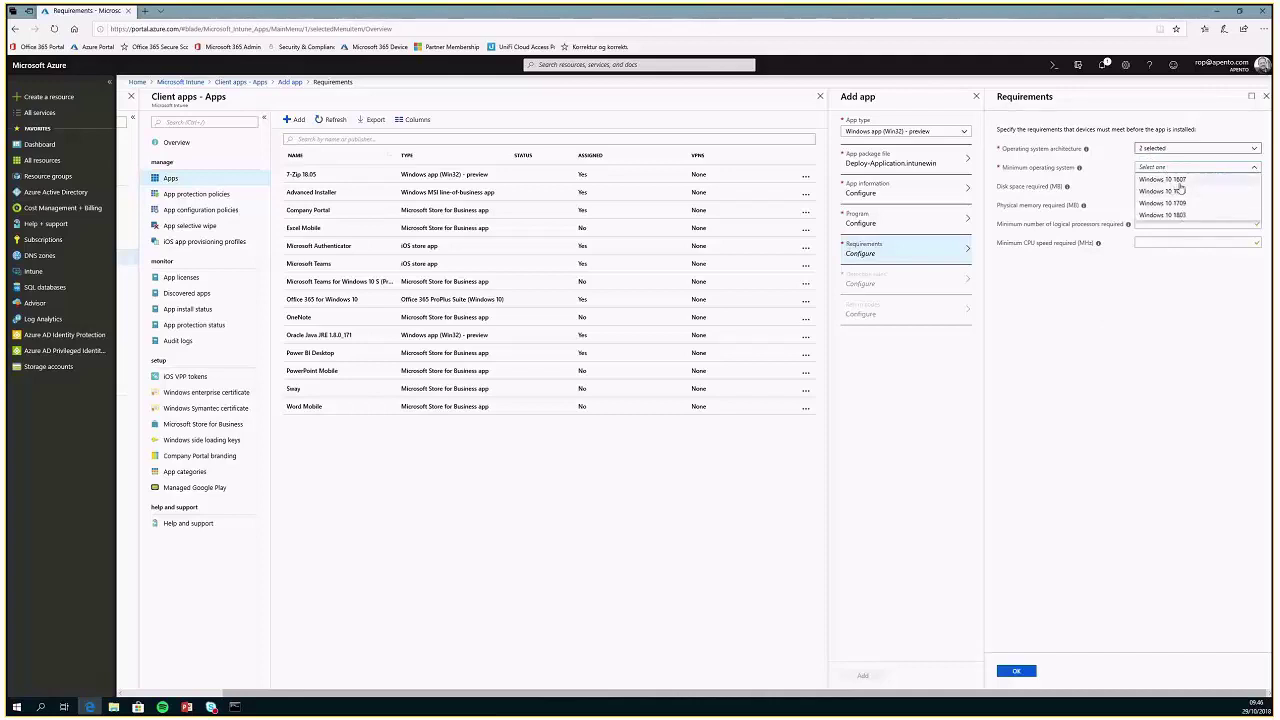
left_click(1165, 203)
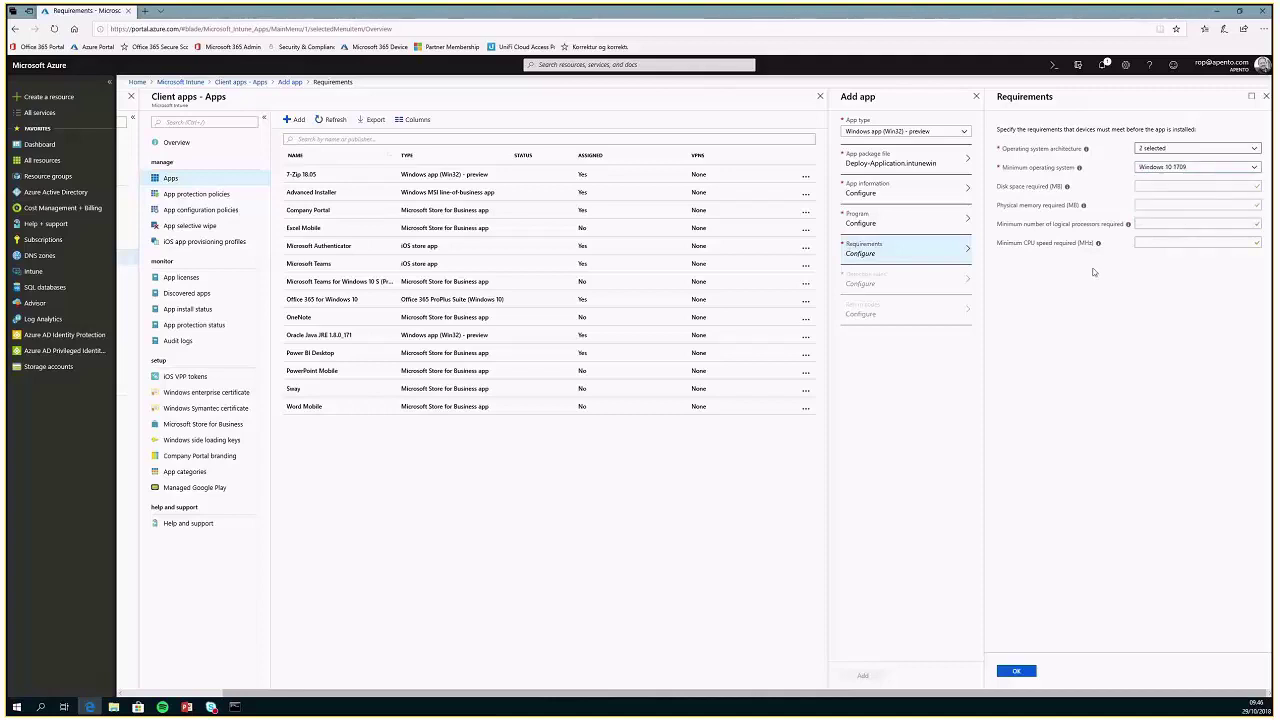
left_click(1166, 184)
type("200")
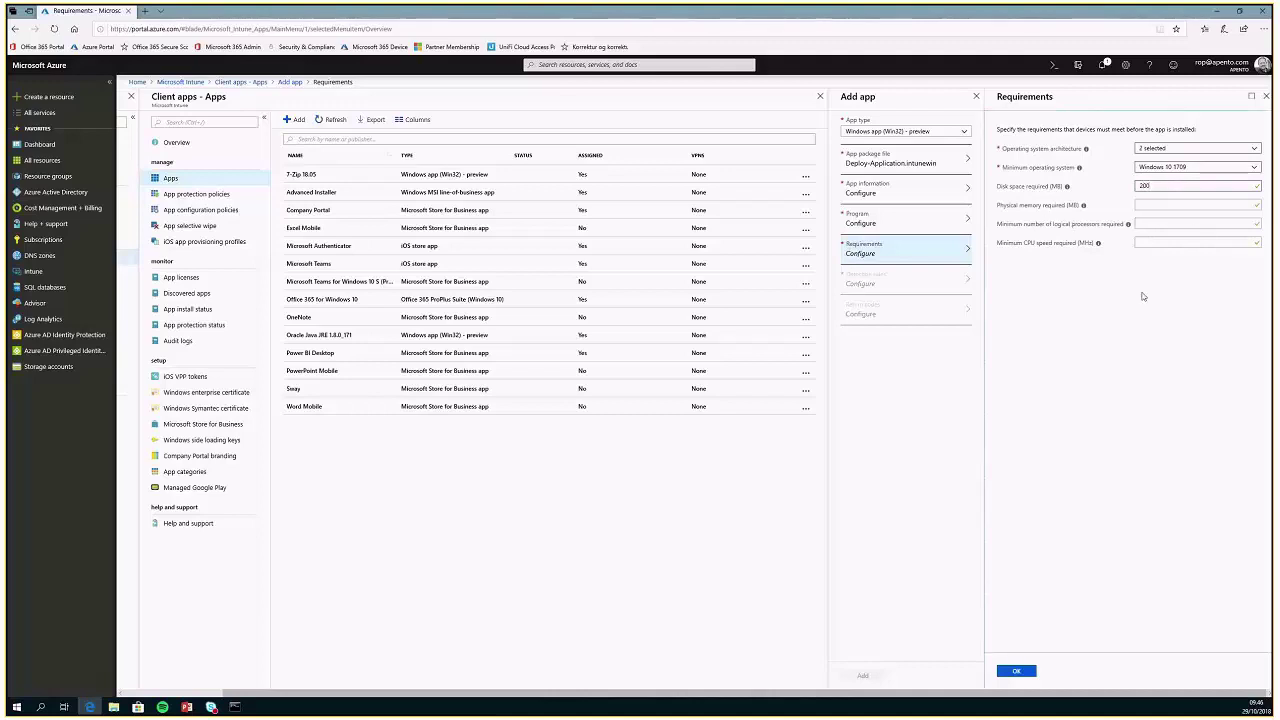
left_click(1018, 671)
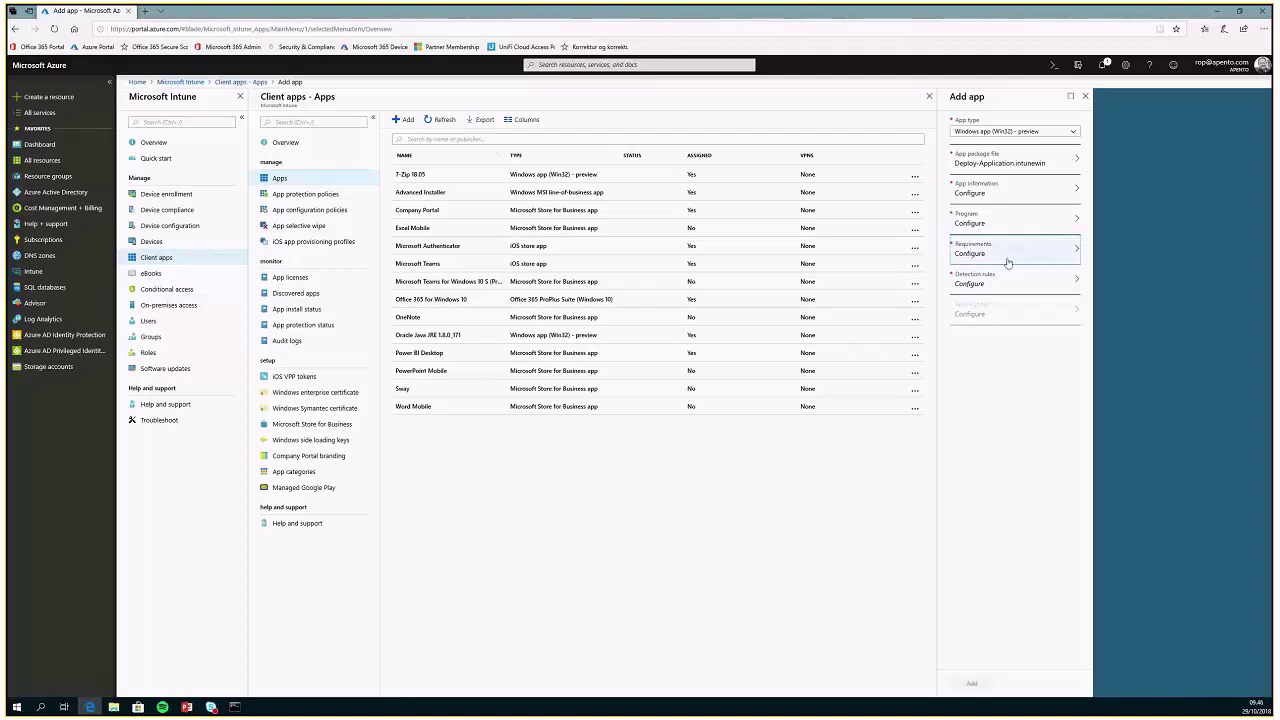
Step: Set the app's detection rules to be configured manually and start a new rule of type MSI
left_click(1005, 281)
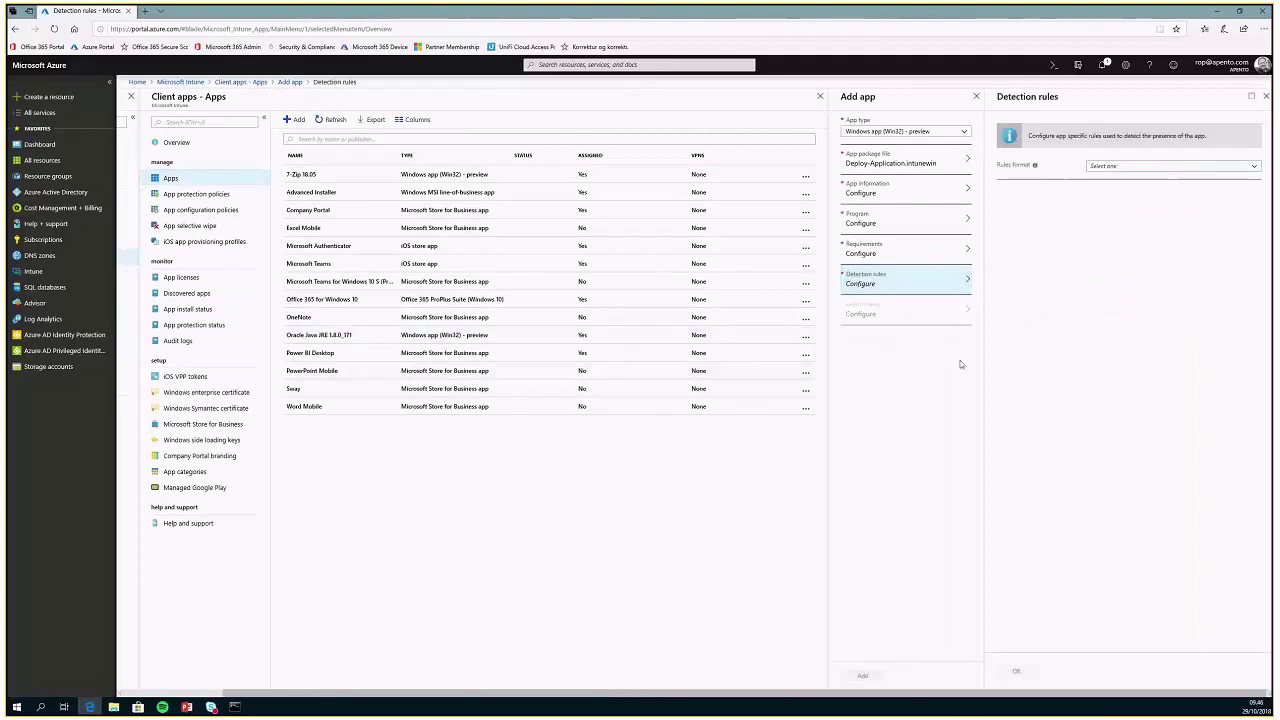
left_click(1157, 167)
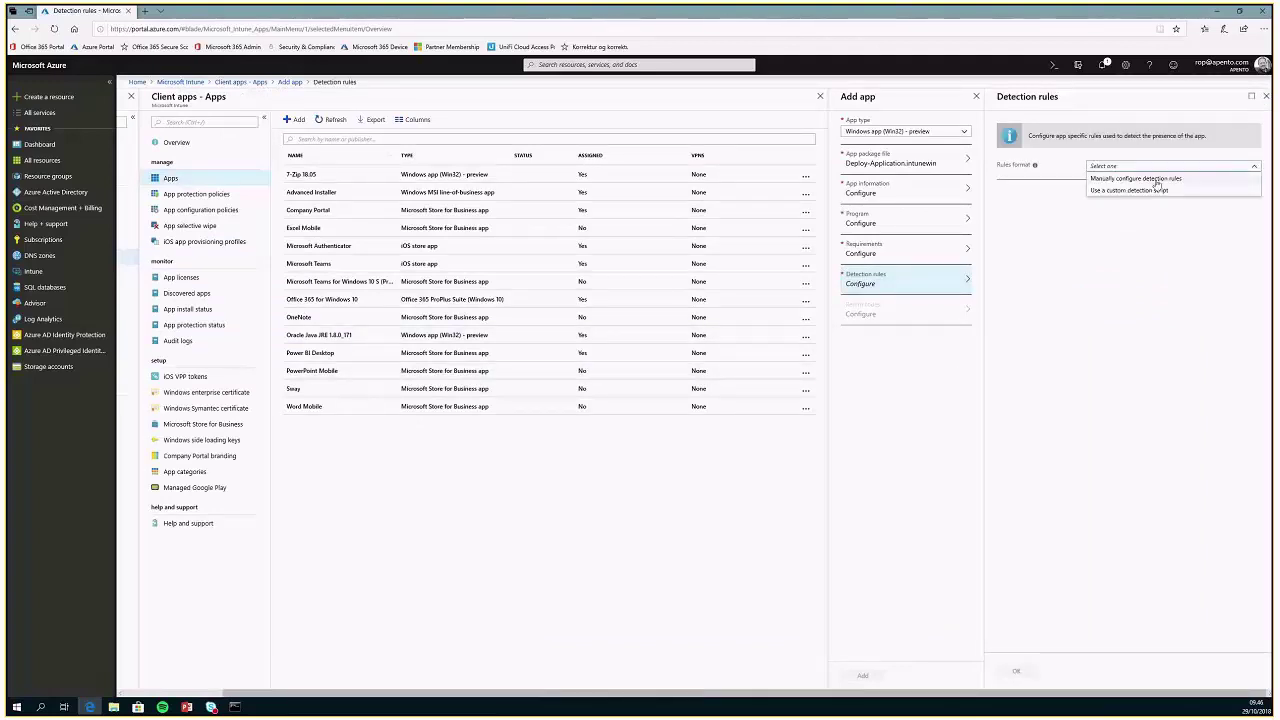
left_click(1158, 180)
left_click(1016, 198)
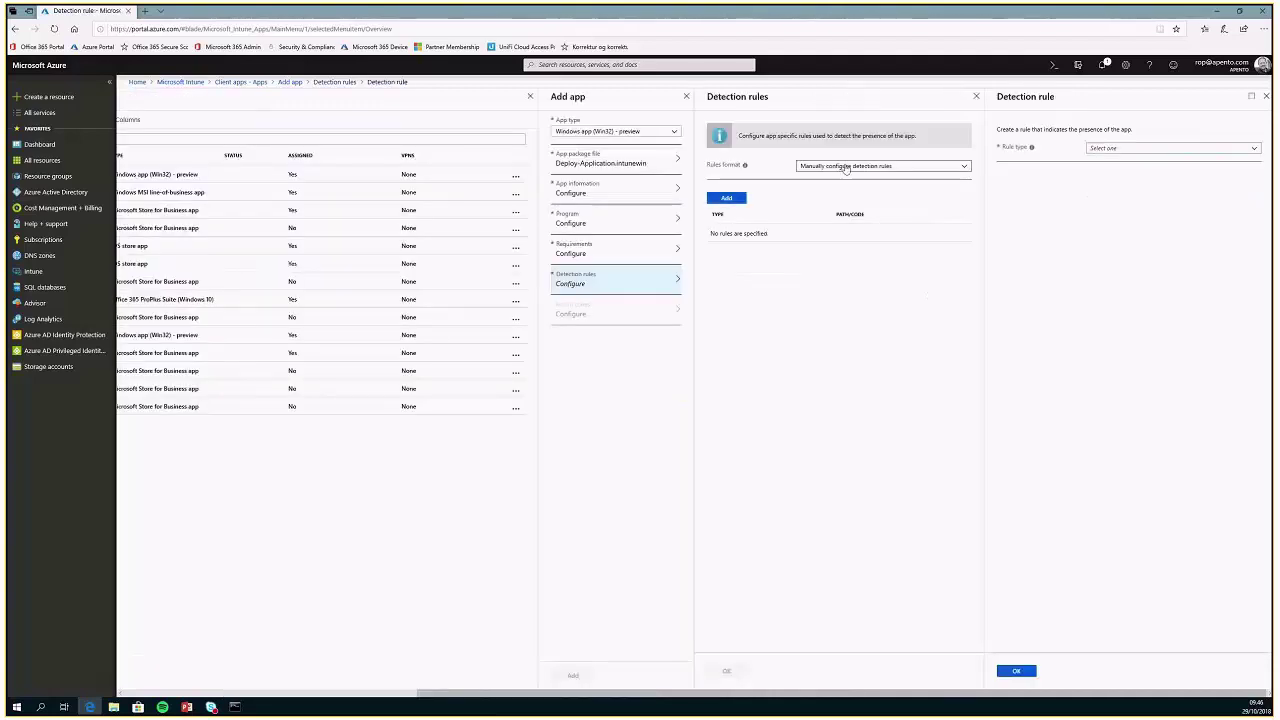
left_click(1117, 150)
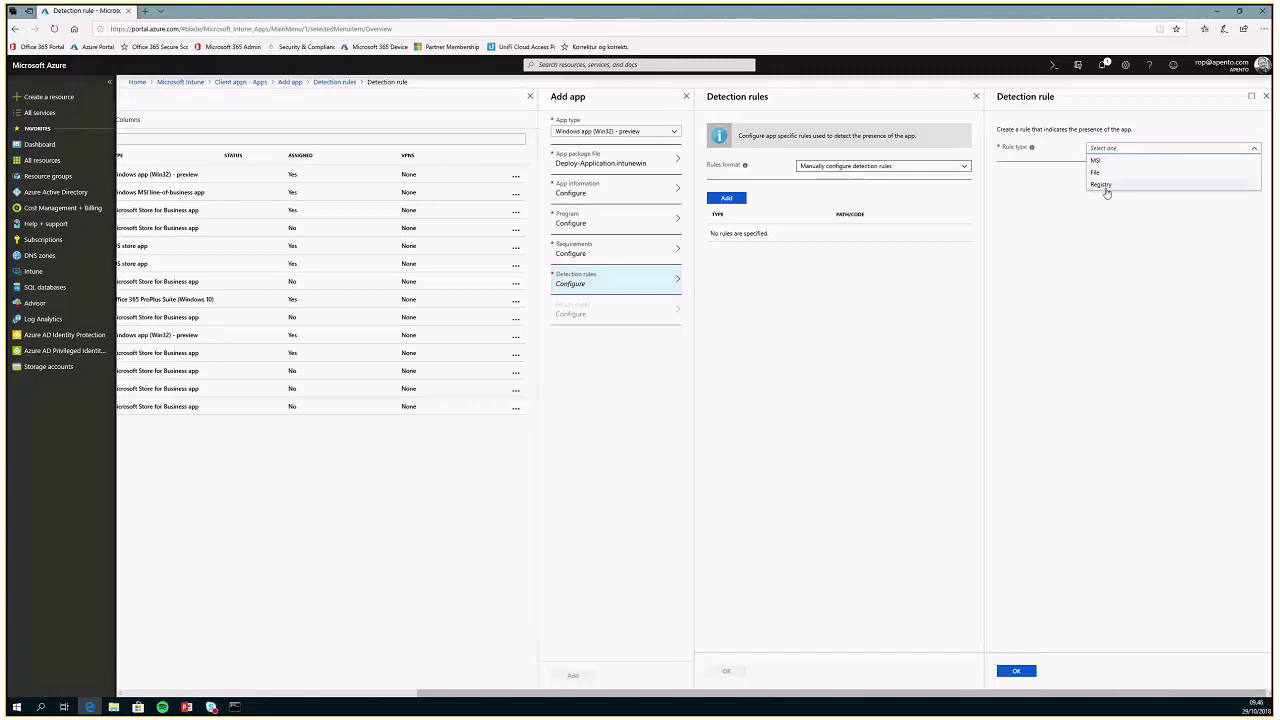
left_click(1111, 162)
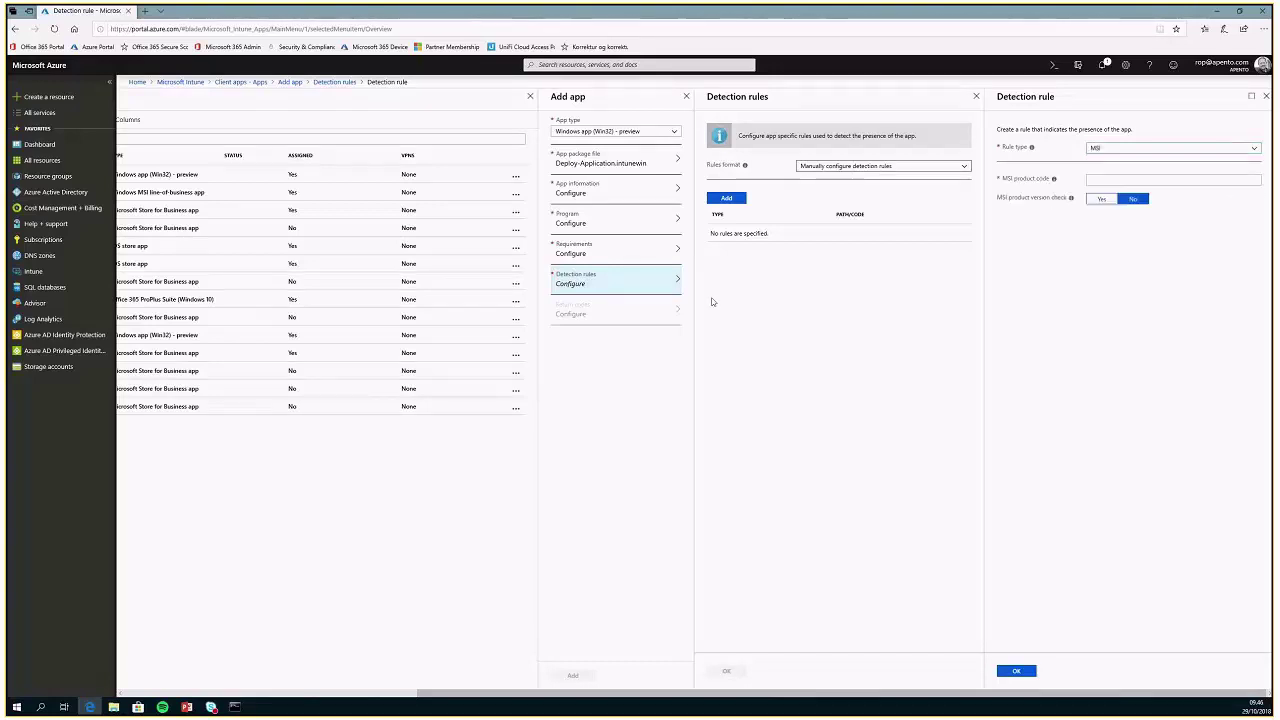
Step: Copy the MSI code from the Detection Method text file in the Putty package's DOC folder
left_click(113, 707)
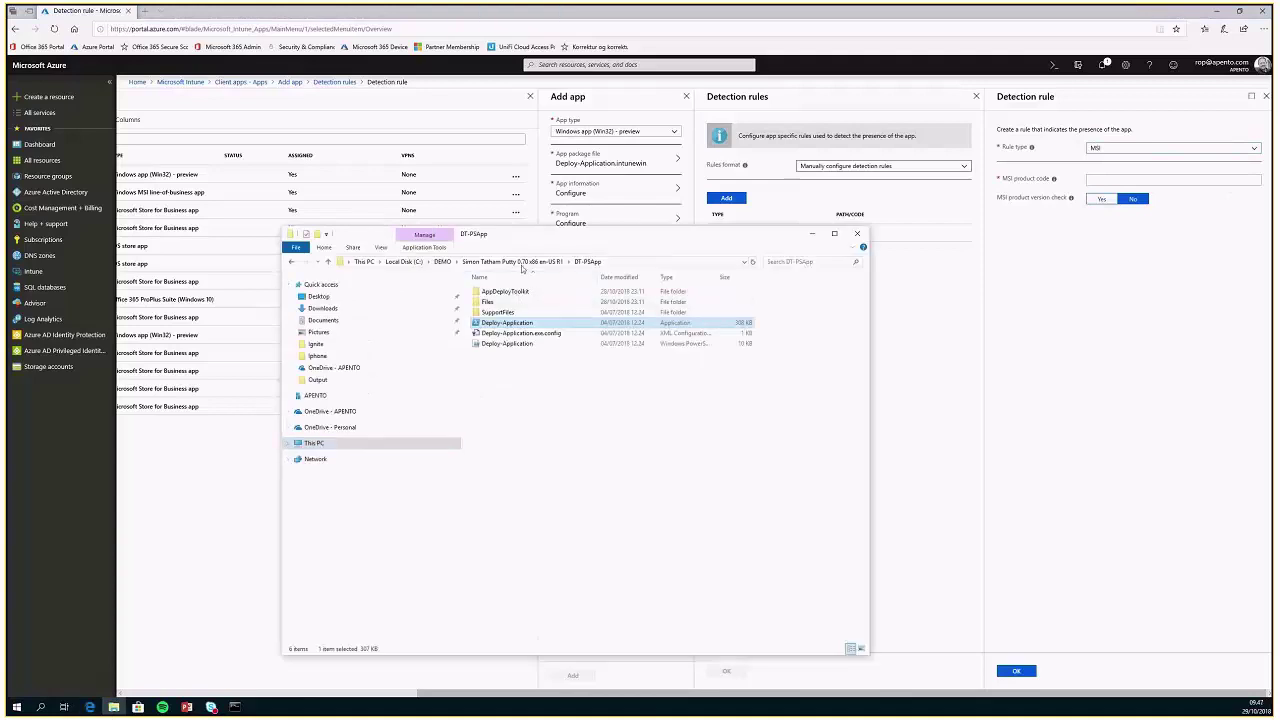
key("alt+Up")
double_click(506, 292)
double_click(507, 292)
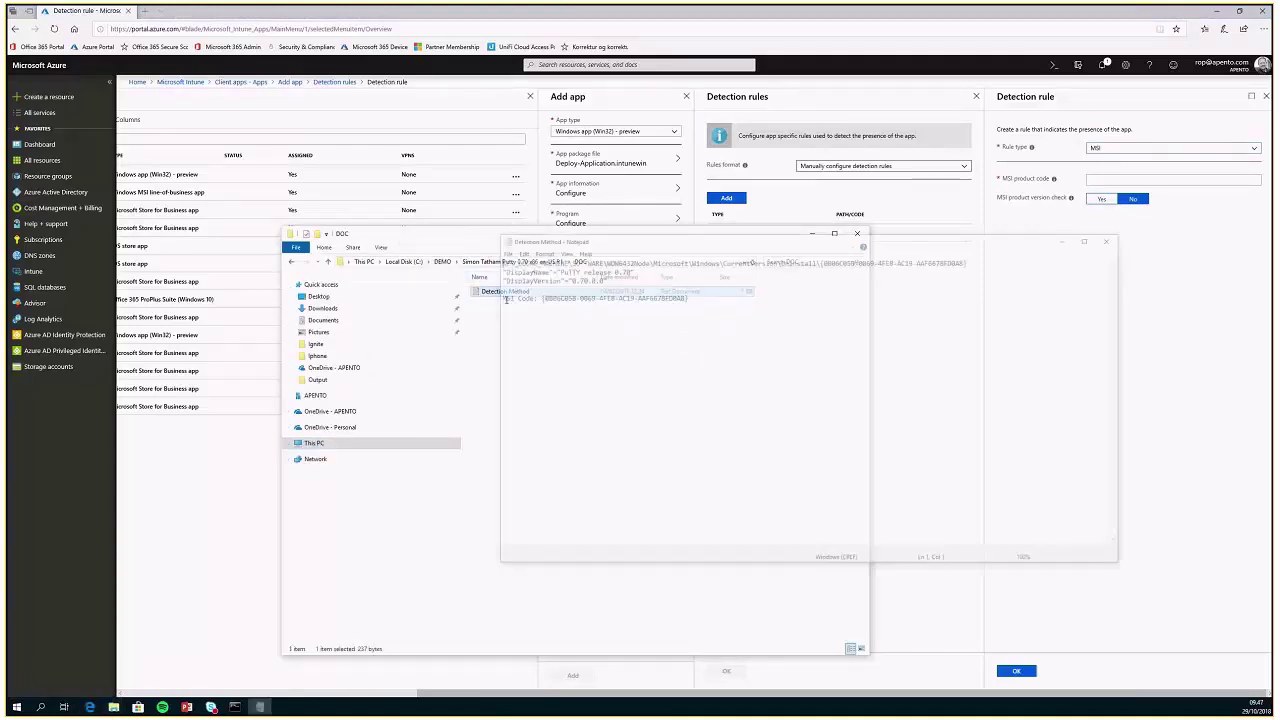
left_click_drag(688, 296, 536, 298)
right_click(543, 300)
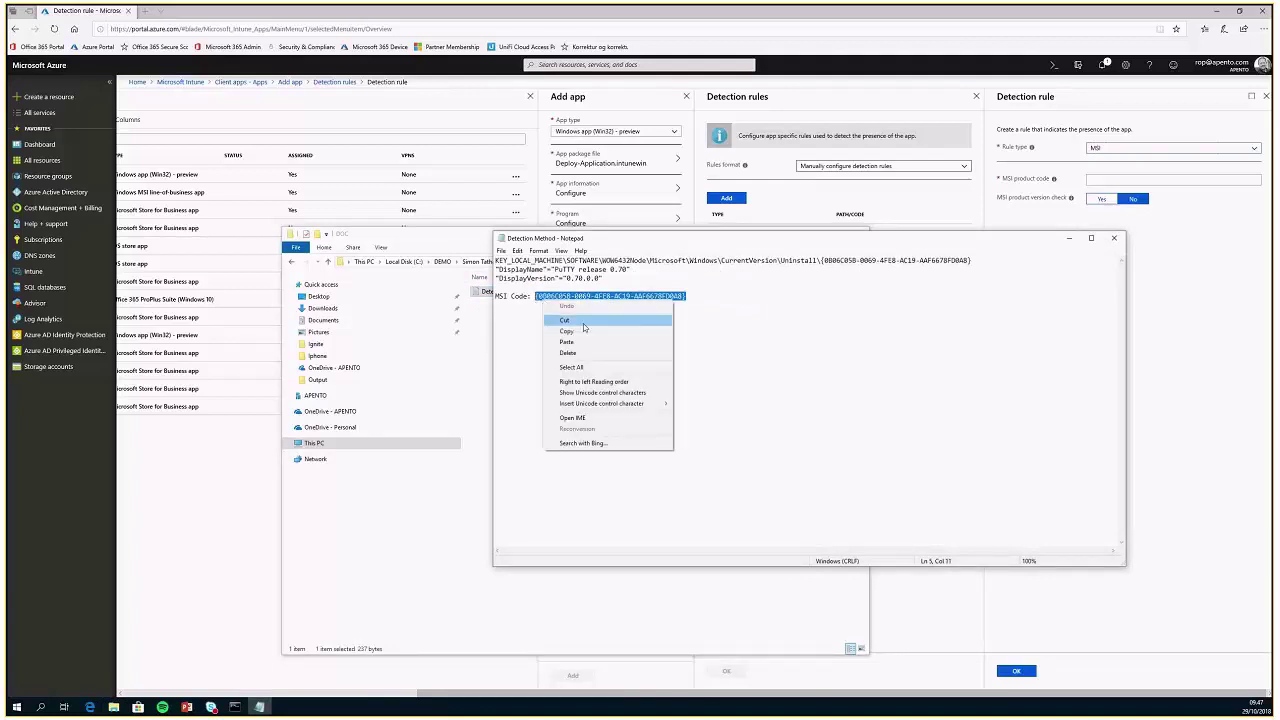
left_click(575, 333)
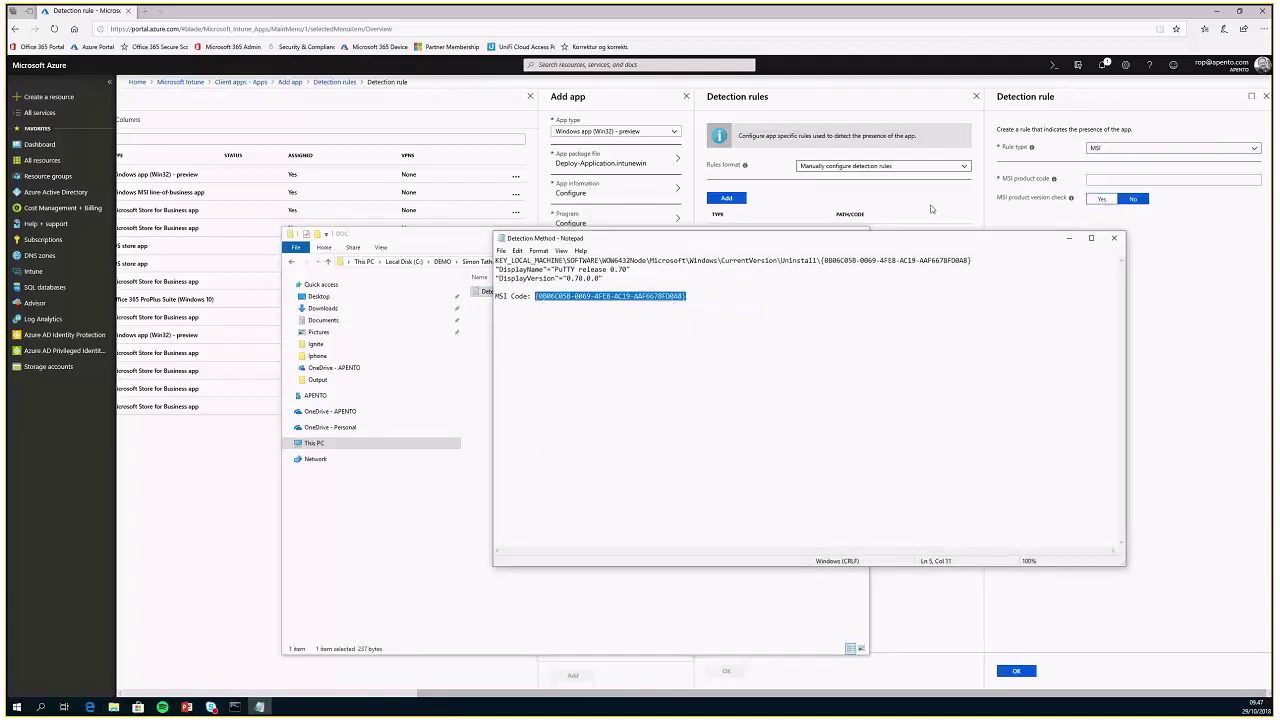
Step: Enter the copied code as the rule's MSI product code and confirm the detection rules
left_click(1110, 182)
key("ctrl+v")
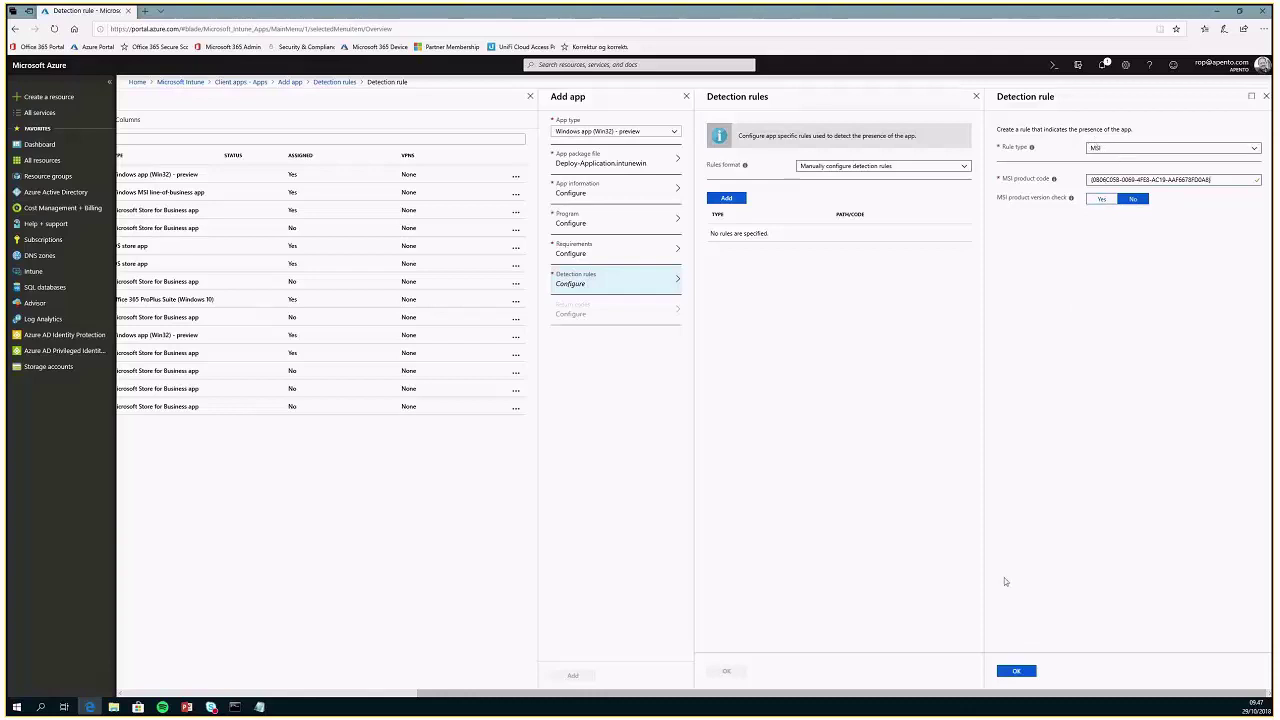
left_click(1015, 673)
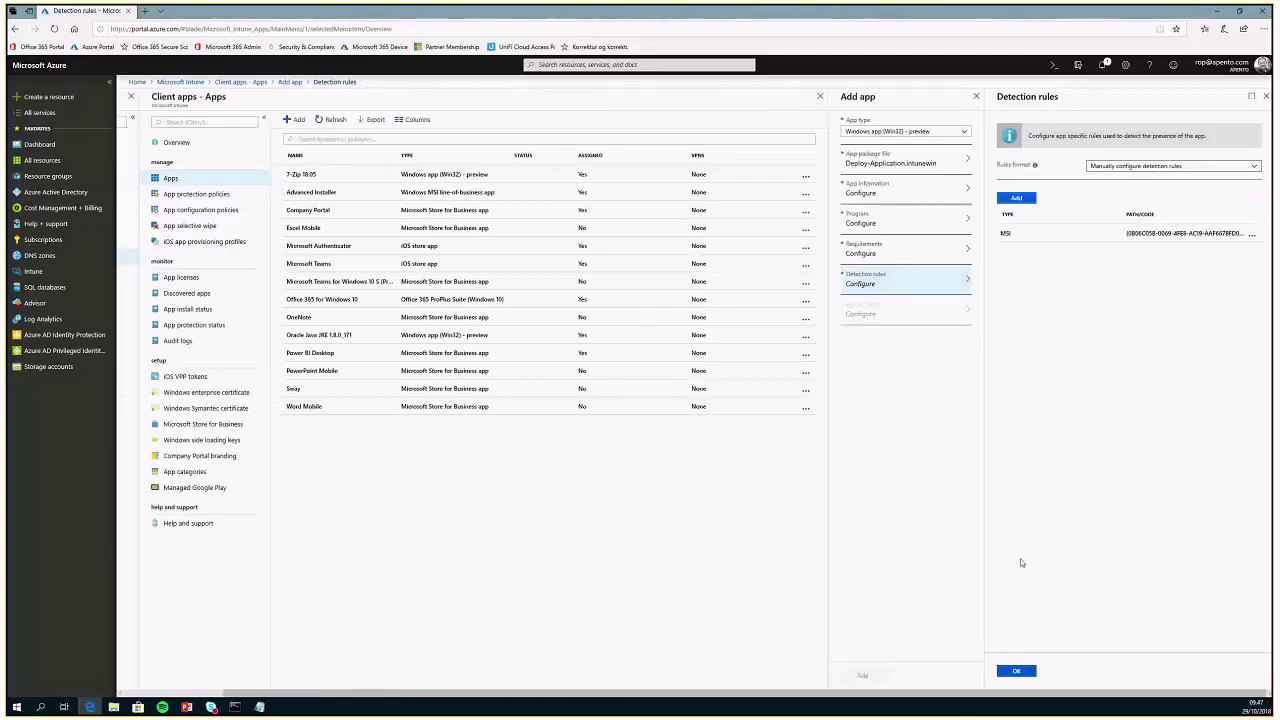
left_click(1018, 672)
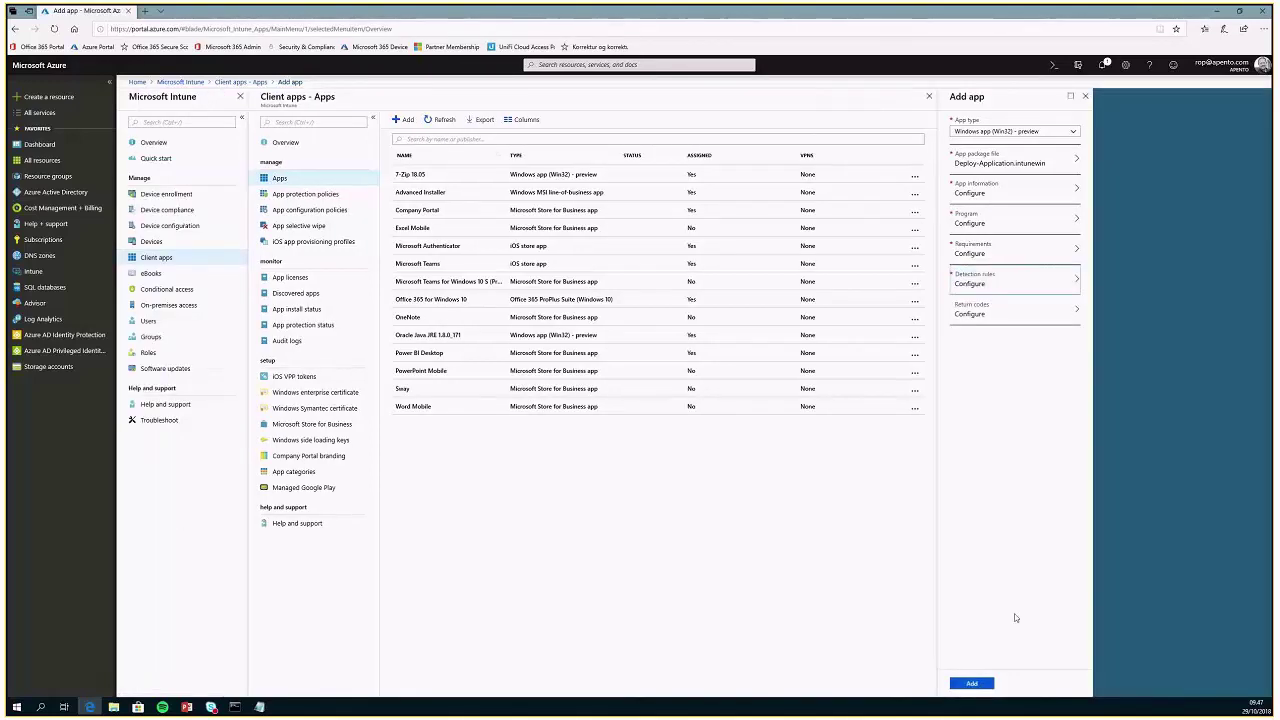
left_click(1013, 282)
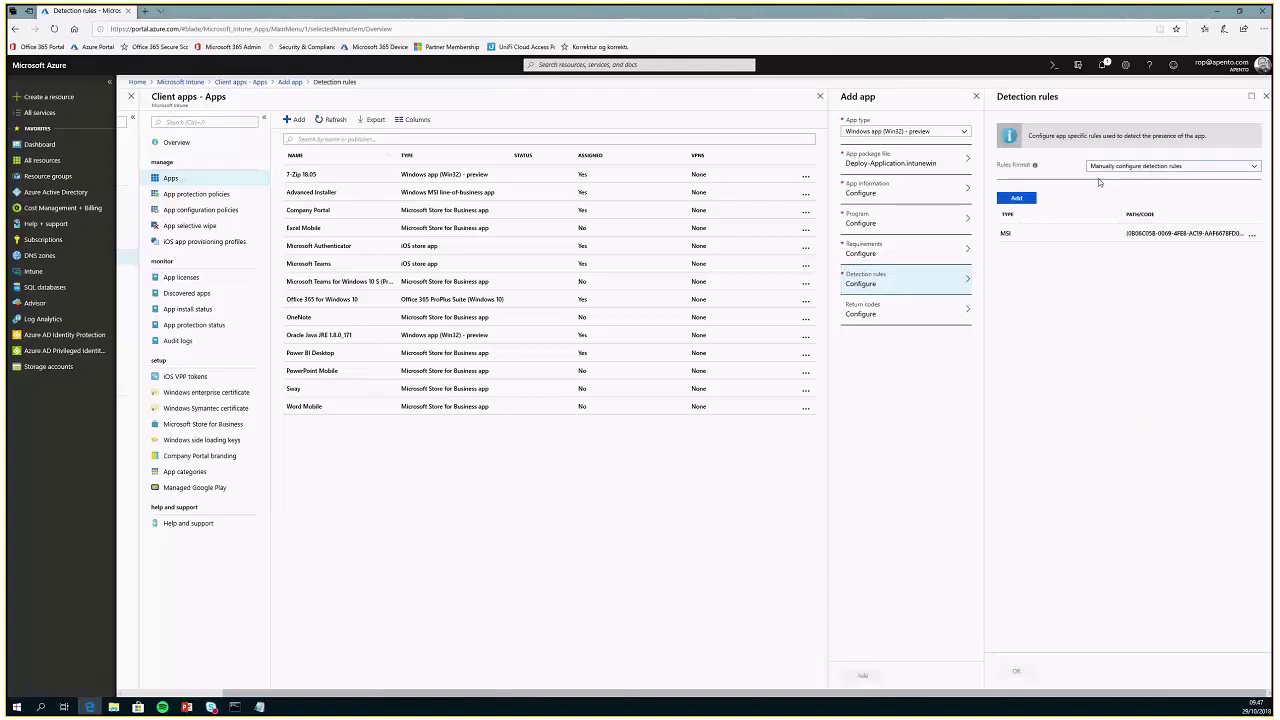
left_click(1017, 201)
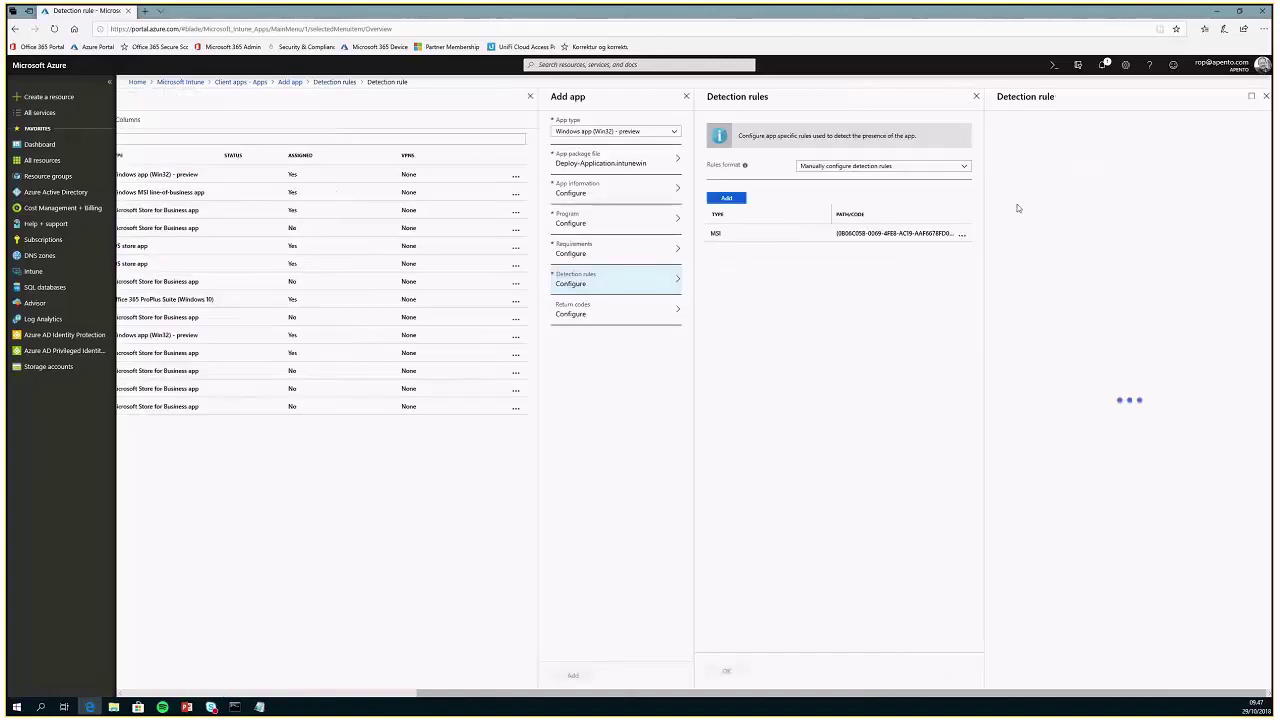
left_click(1110, 148)
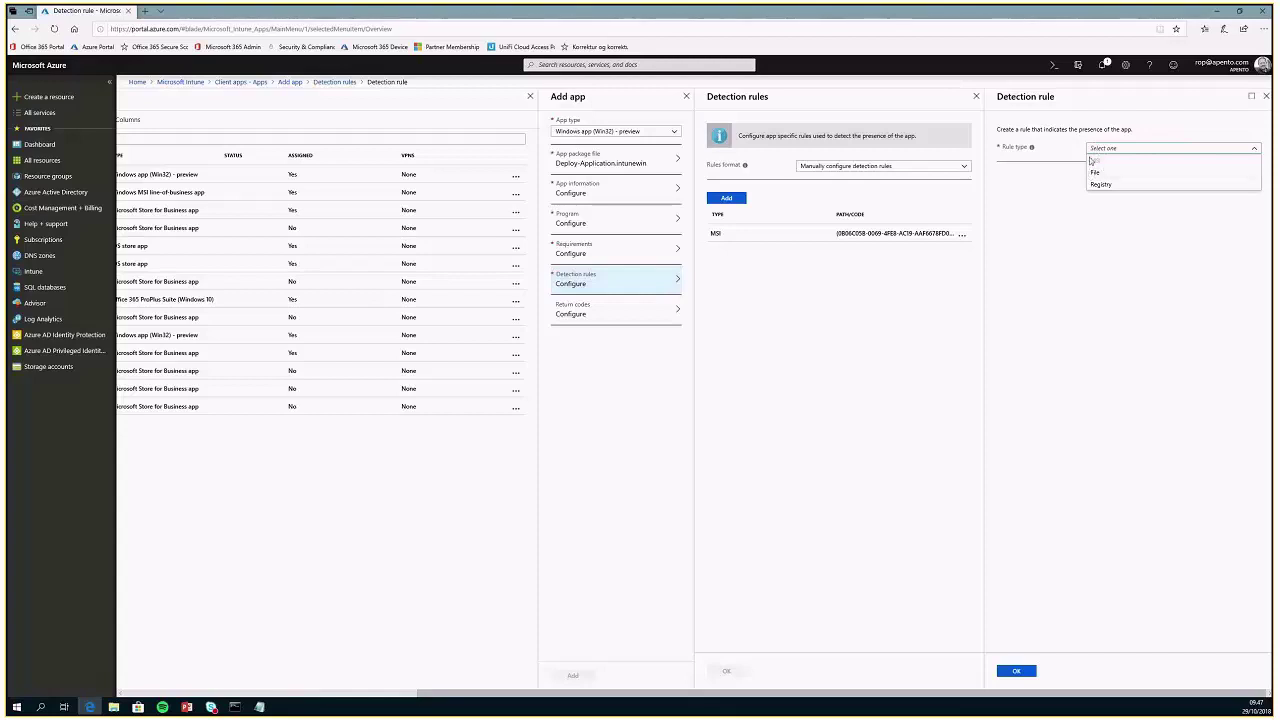
left_click(1206, 258)
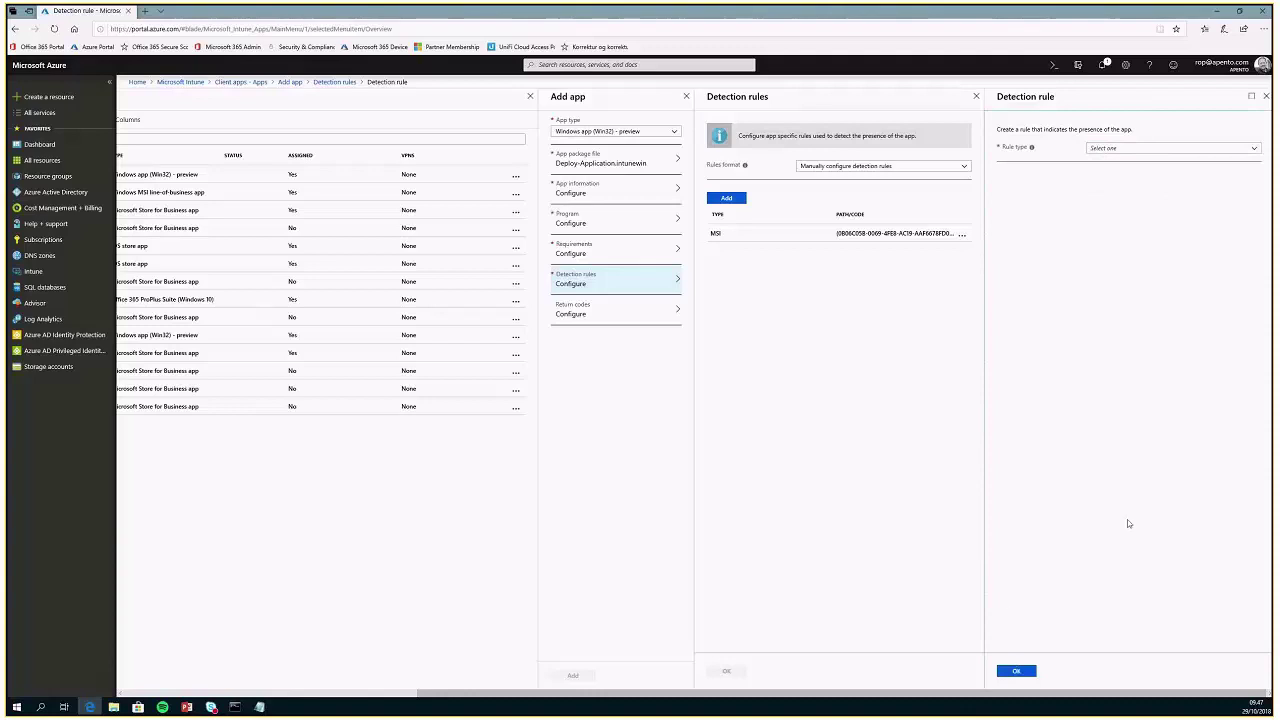
left_click(1266, 96)
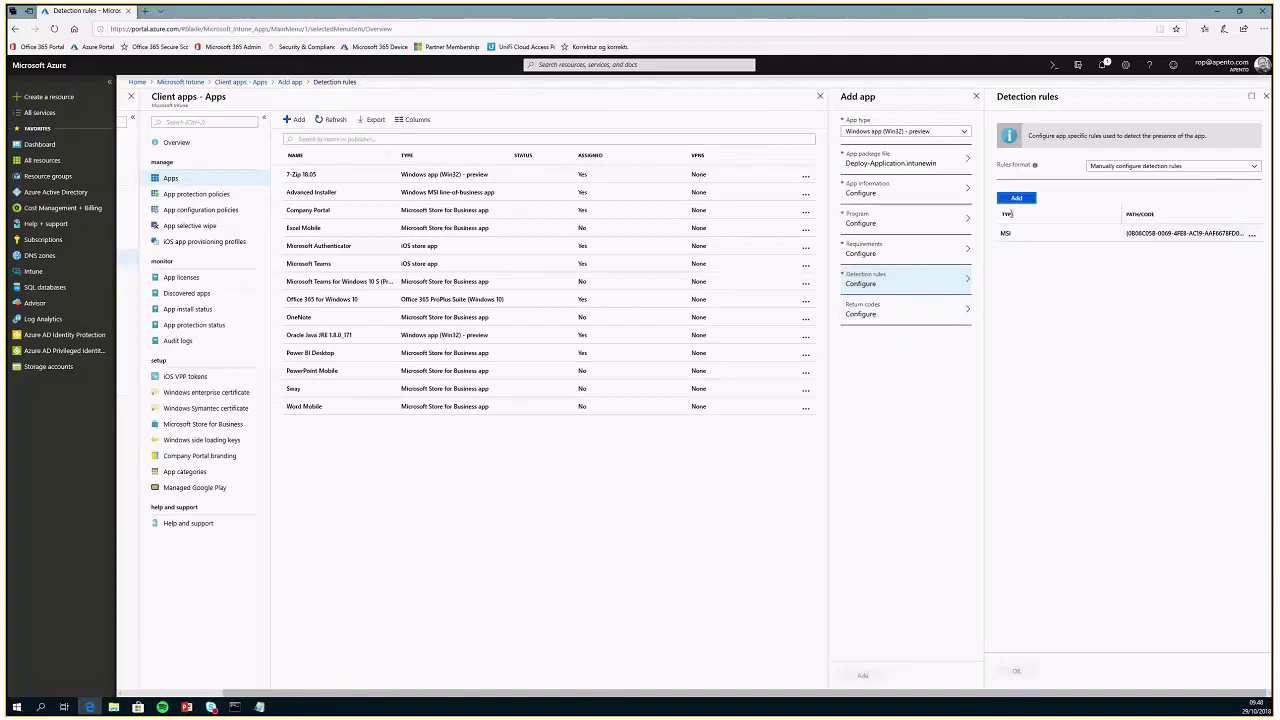
left_click(1264, 100)
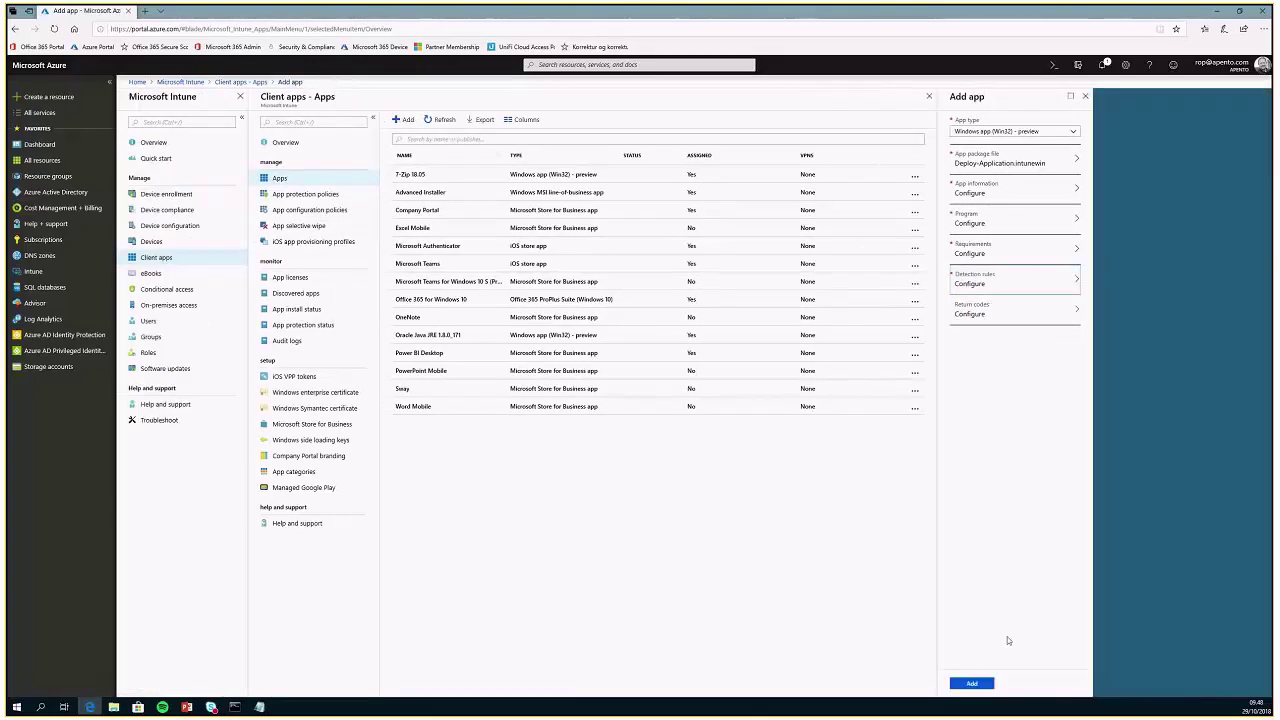
Step: Add the configured Putty app to Intune and reopen its overview from the refreshed apps list
left_click(971, 683)
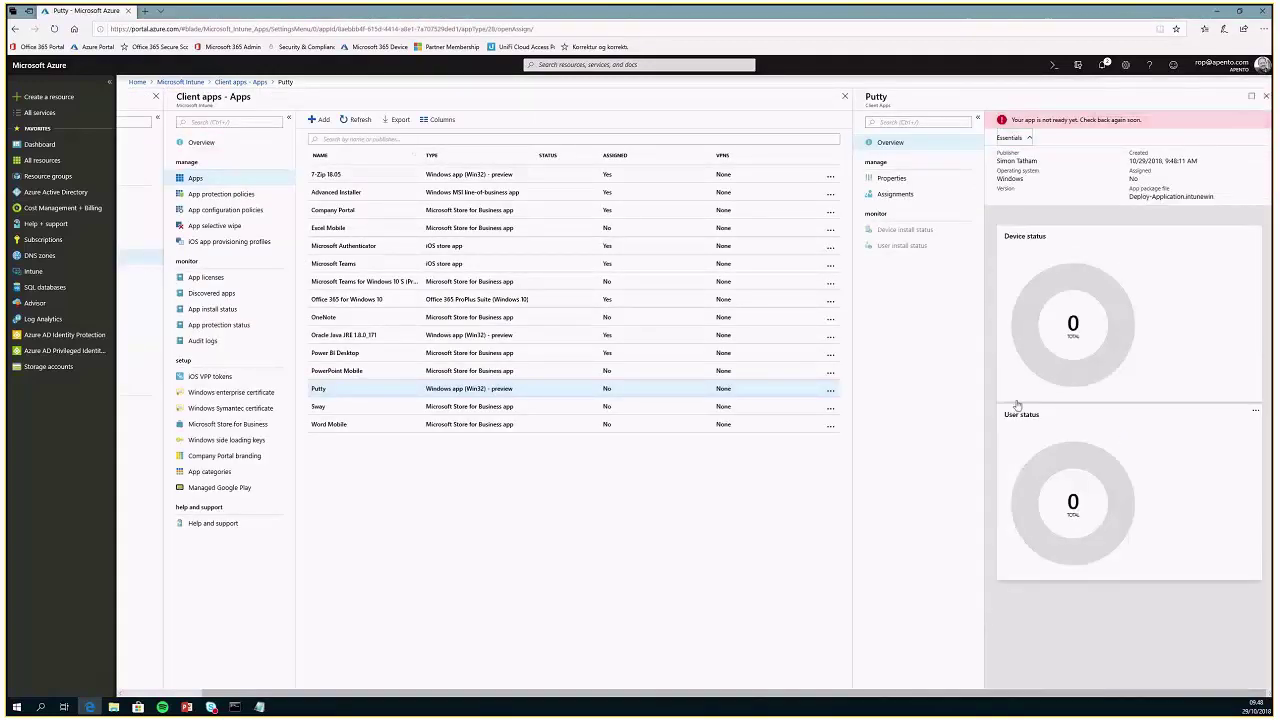
left_click_drag(1010, 121, 1110, 145)
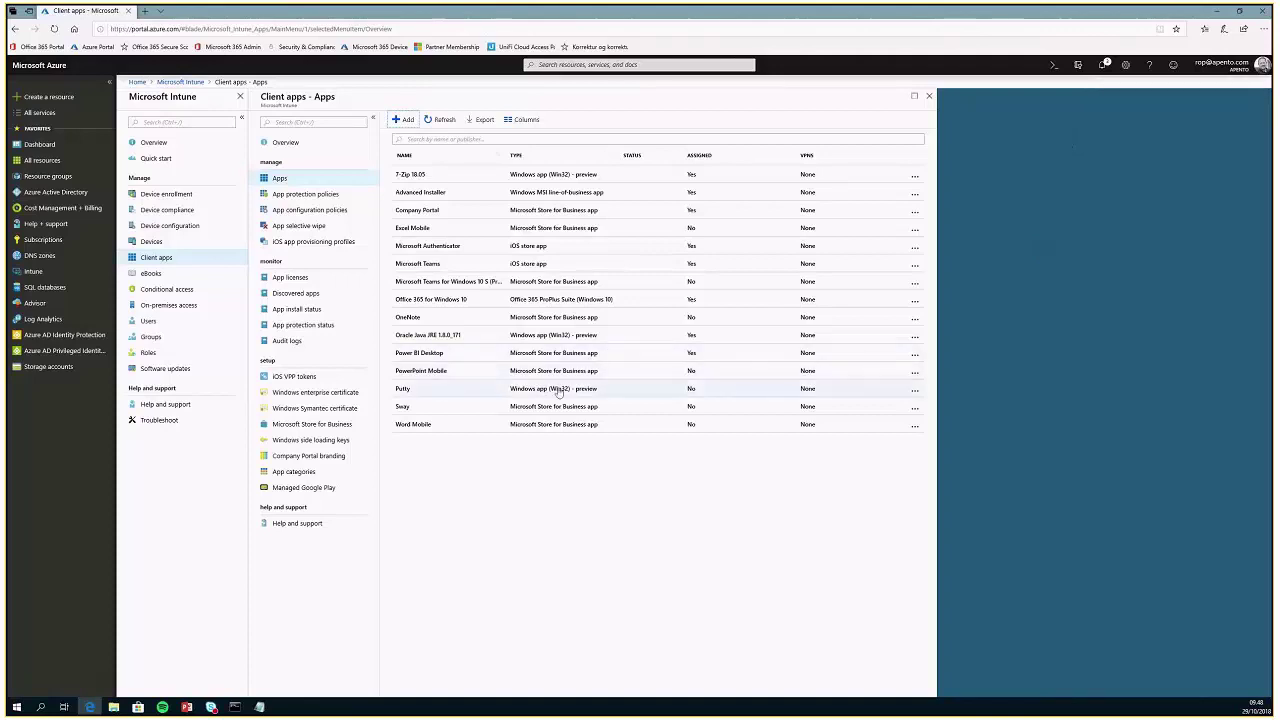
left_click(440, 119)
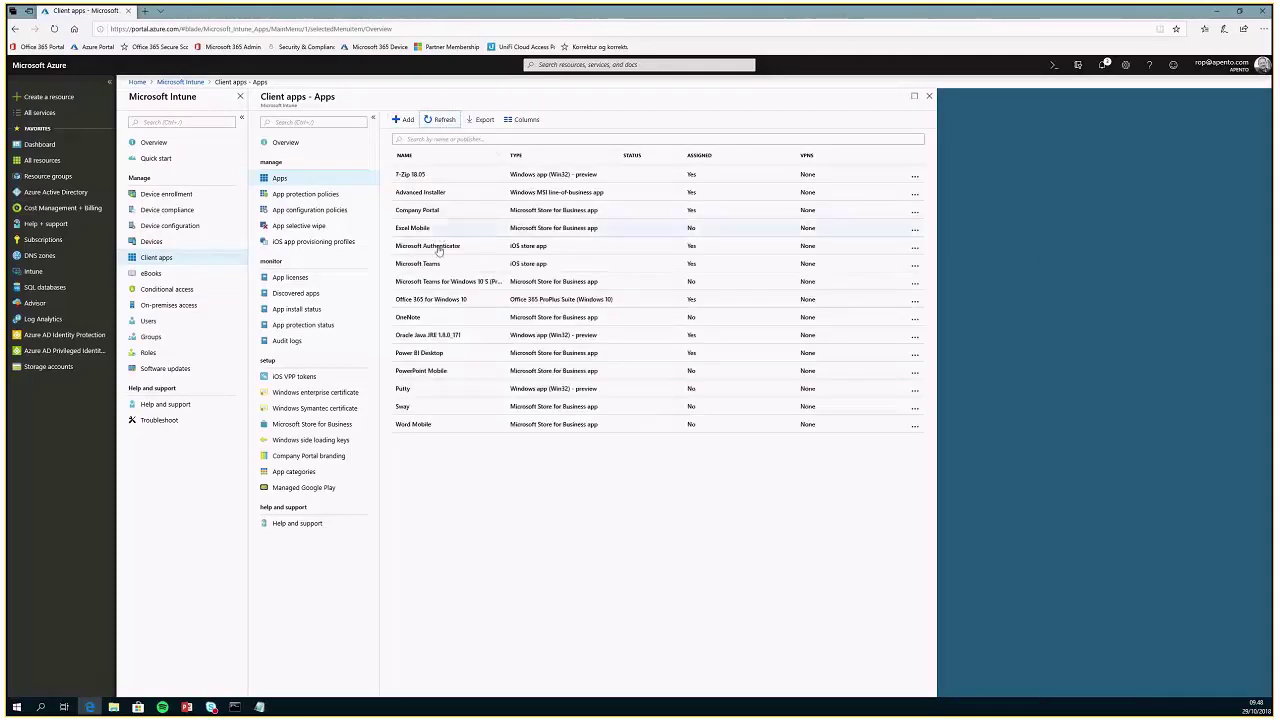
left_click(417, 389)
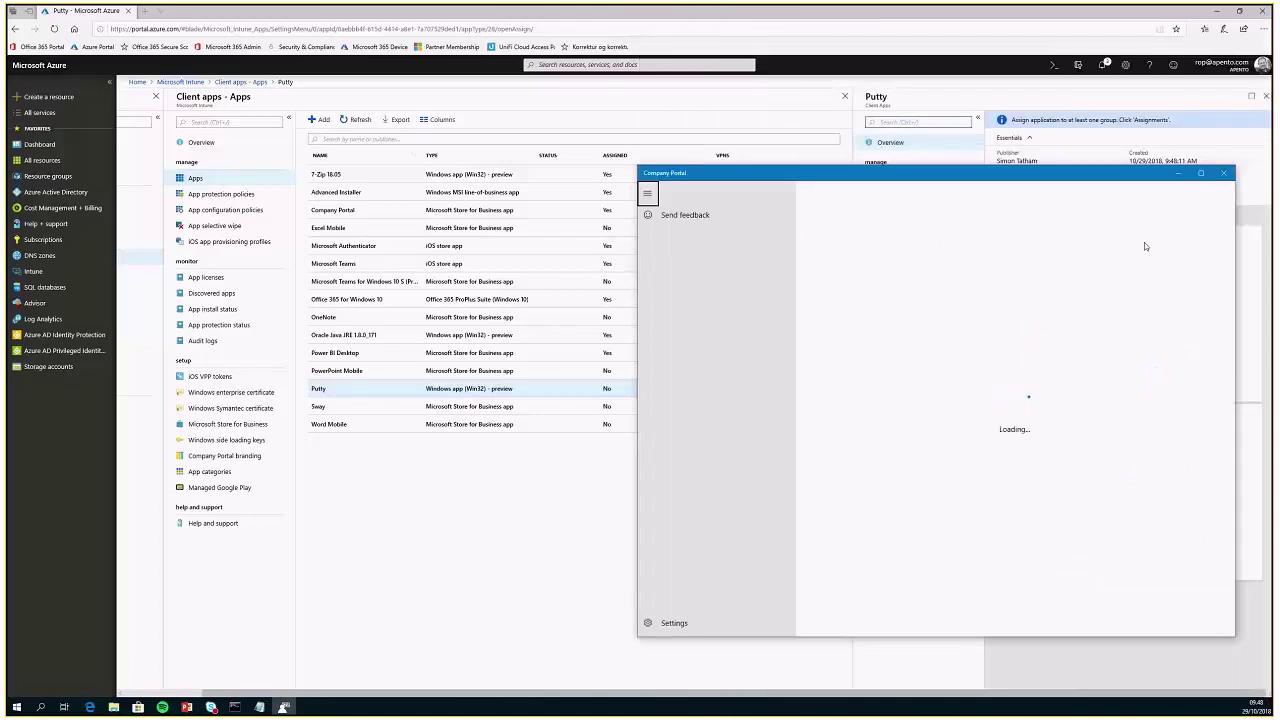
Step: Switch to Company Portal and examine the app details and install options of Oracle Java JRE 1.8.0_171 and 7-Zip 18.05
left_click_drag(1065, 177, 711, 176)
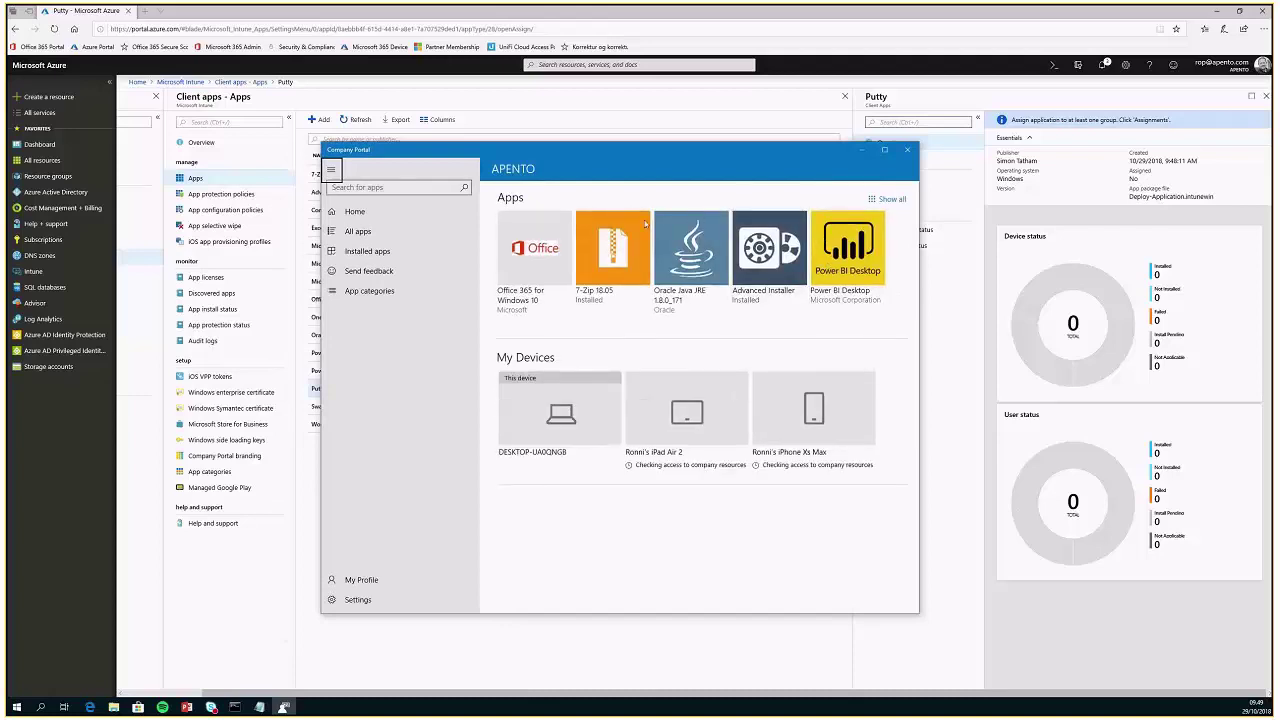
left_click(704, 256)
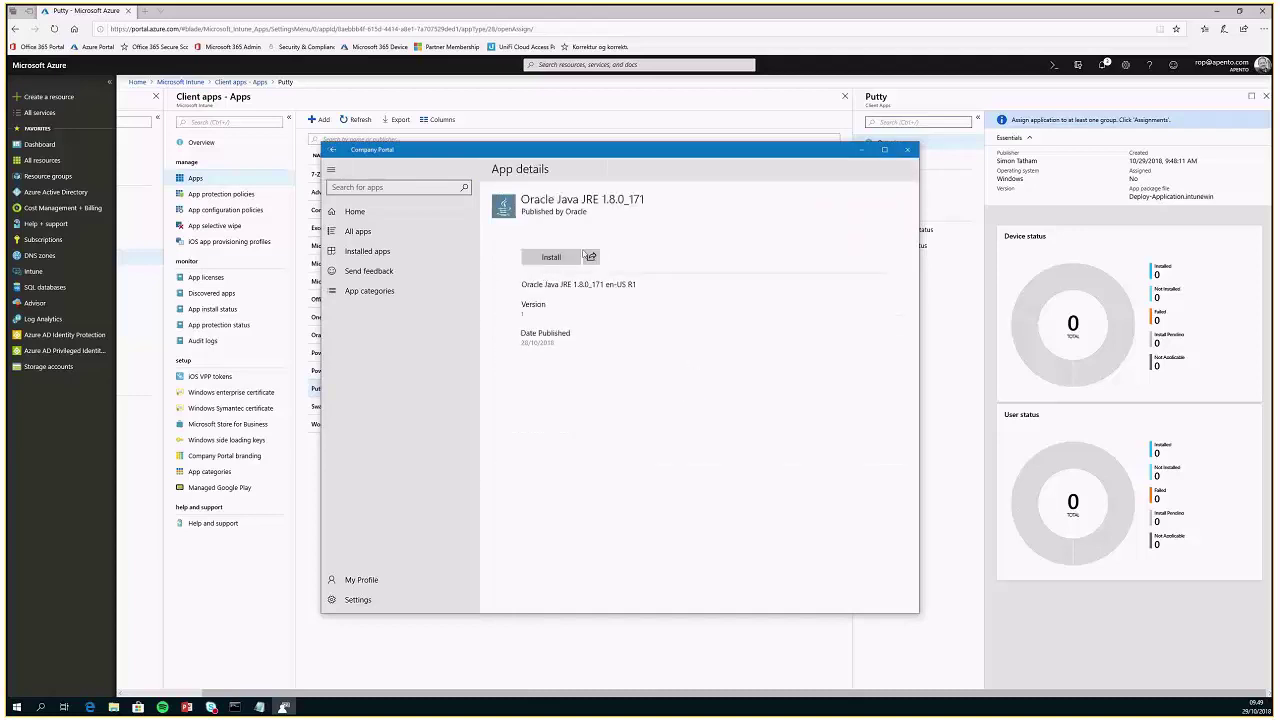
left_click(396, 208)
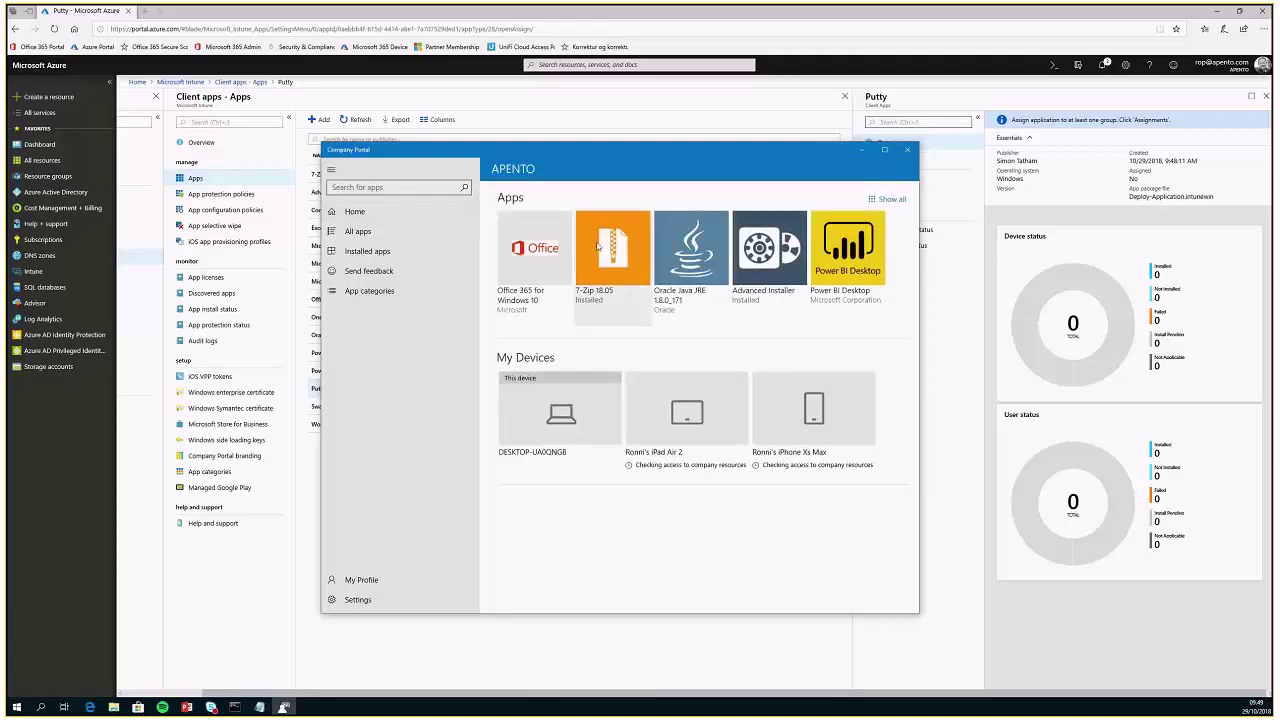
left_click(598, 245)
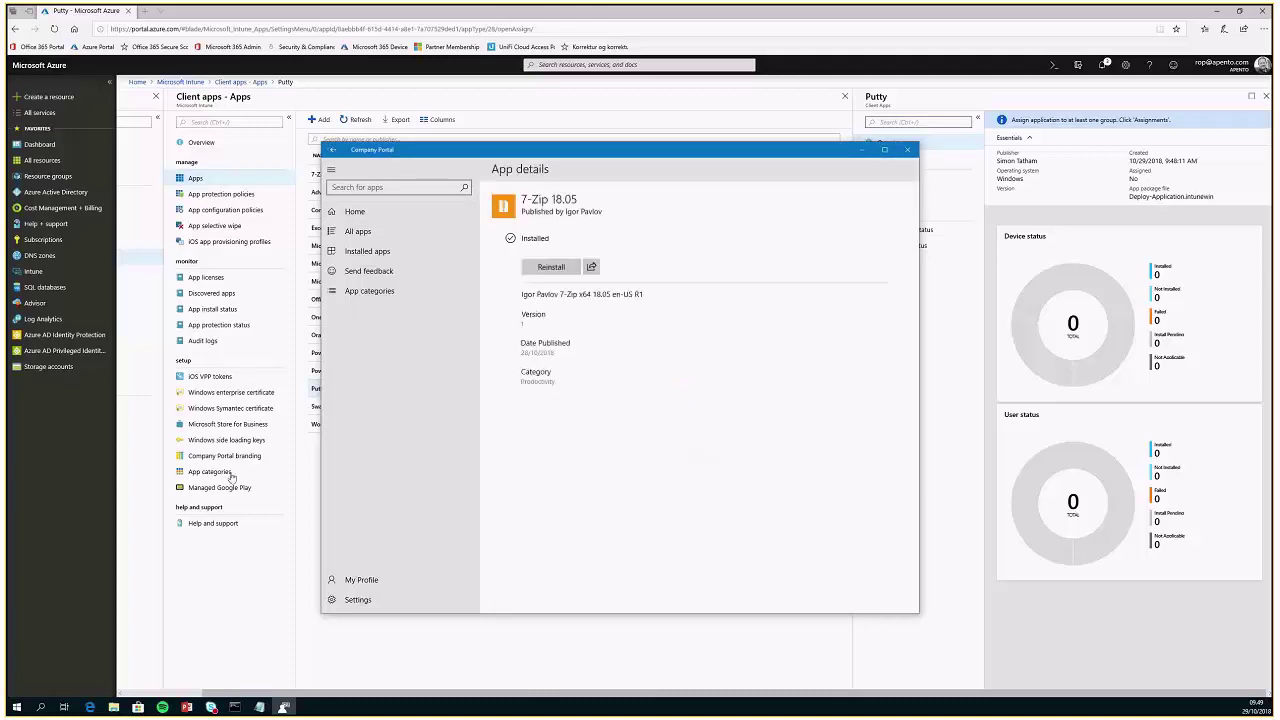
left_click(551, 266)
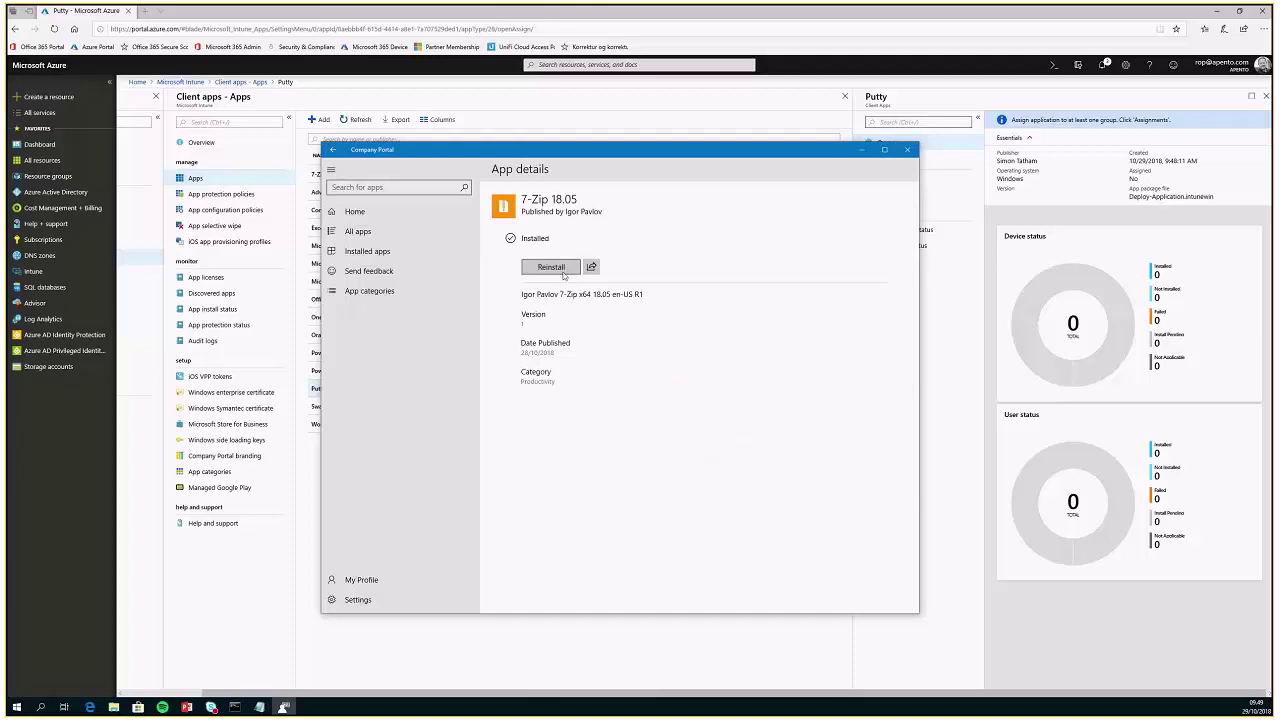